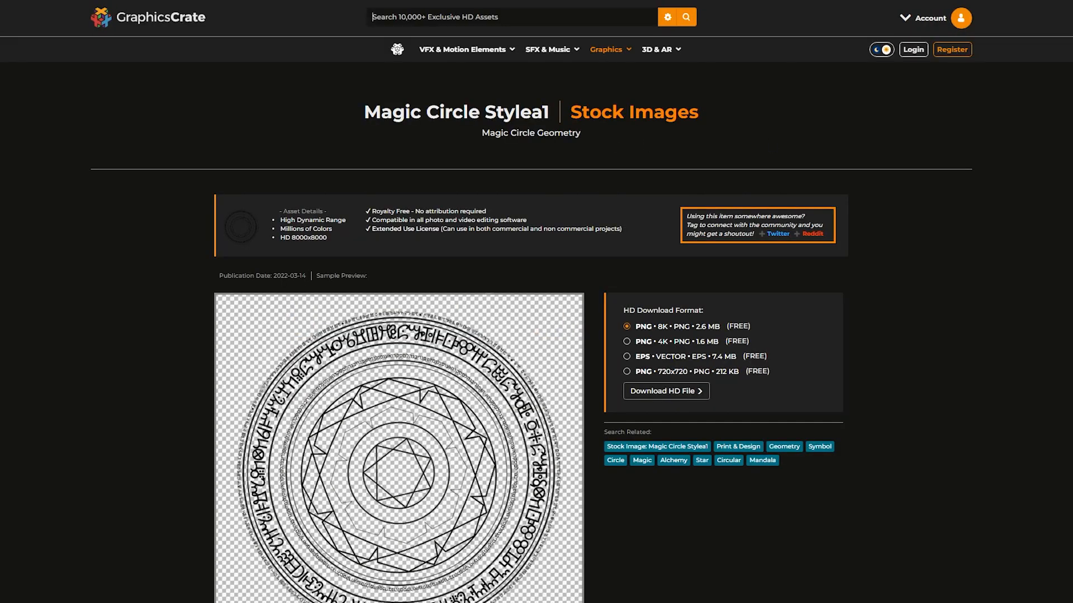
scroll(537, 301, "down", 2)
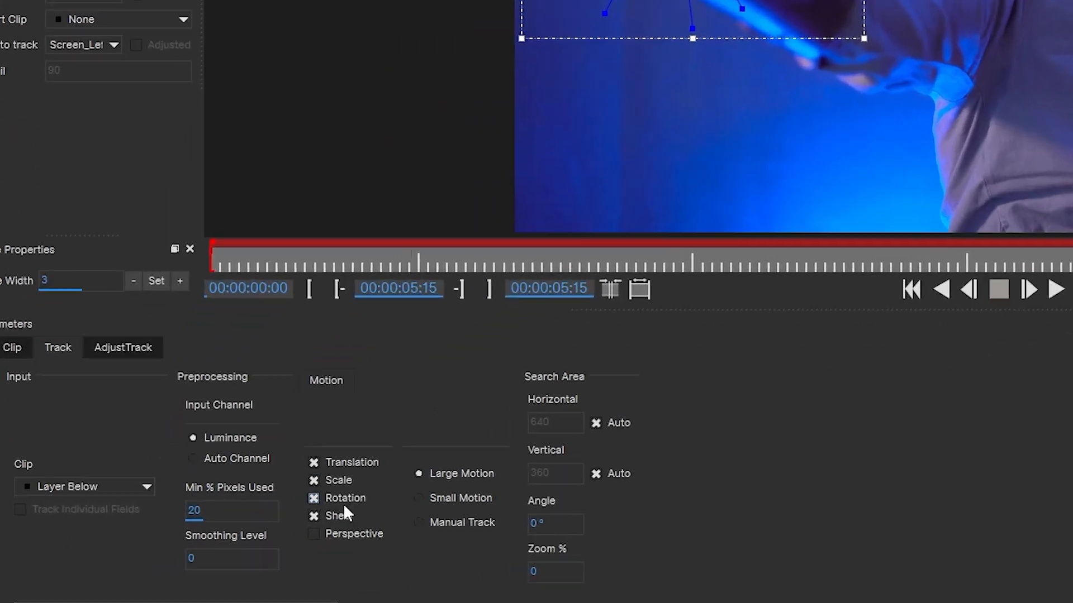
Choose the motion types for the Mocha track and name the foreground fist's layer Screen_Left_Hand
left_click(205, 550)
left_click(204, 540)
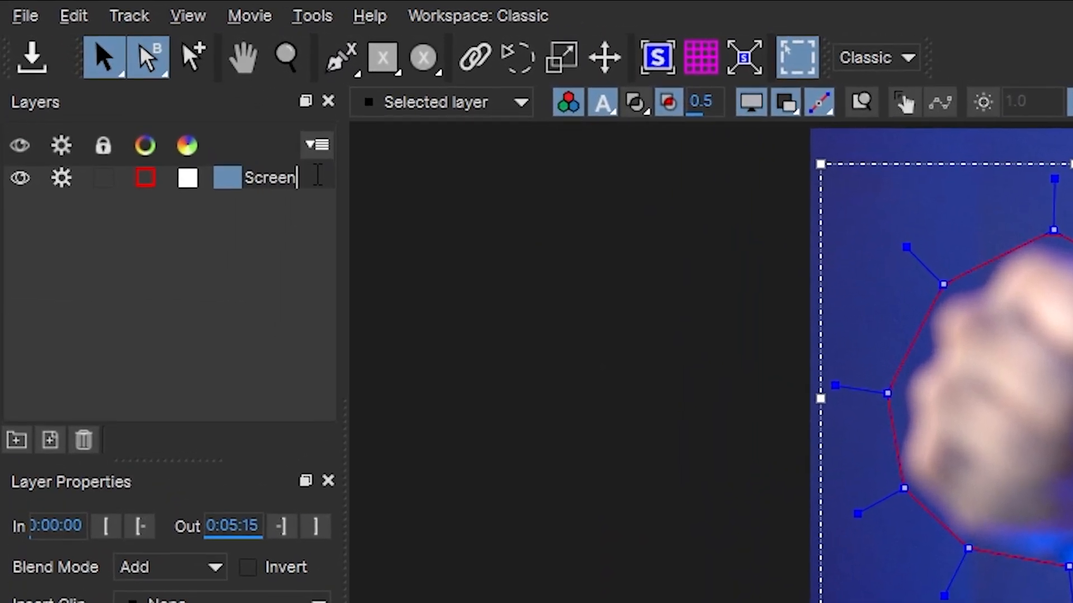
type("Hand")
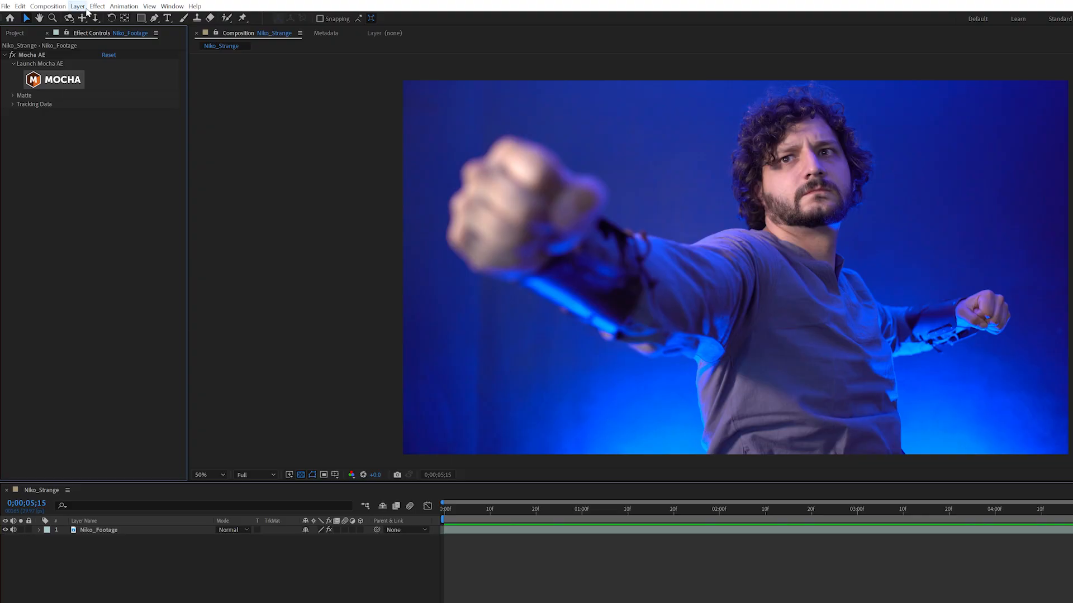
Add a null object named Screen_Left_Hand and duplicate it as Screen_Right_Hand
left_click(78, 6)
mouse_move(112, 18)
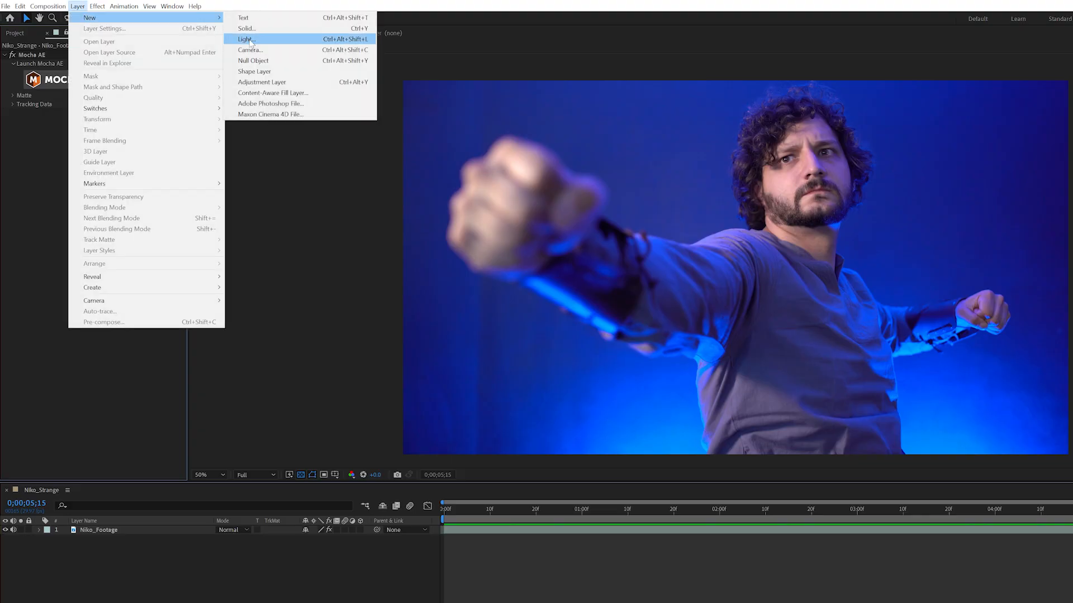
left_click(253, 60)
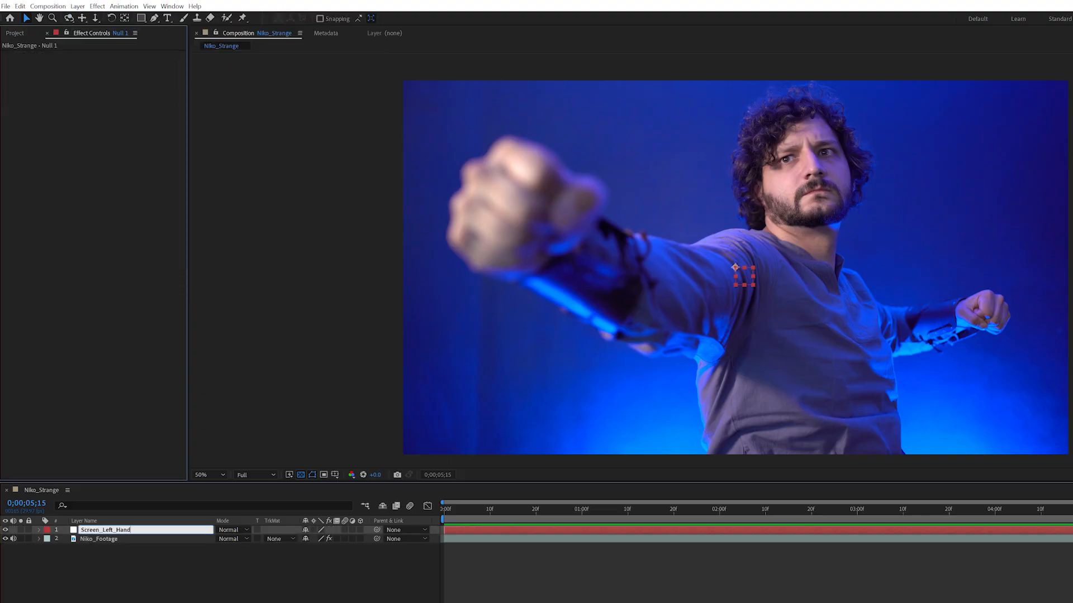
key("ctrl+d")
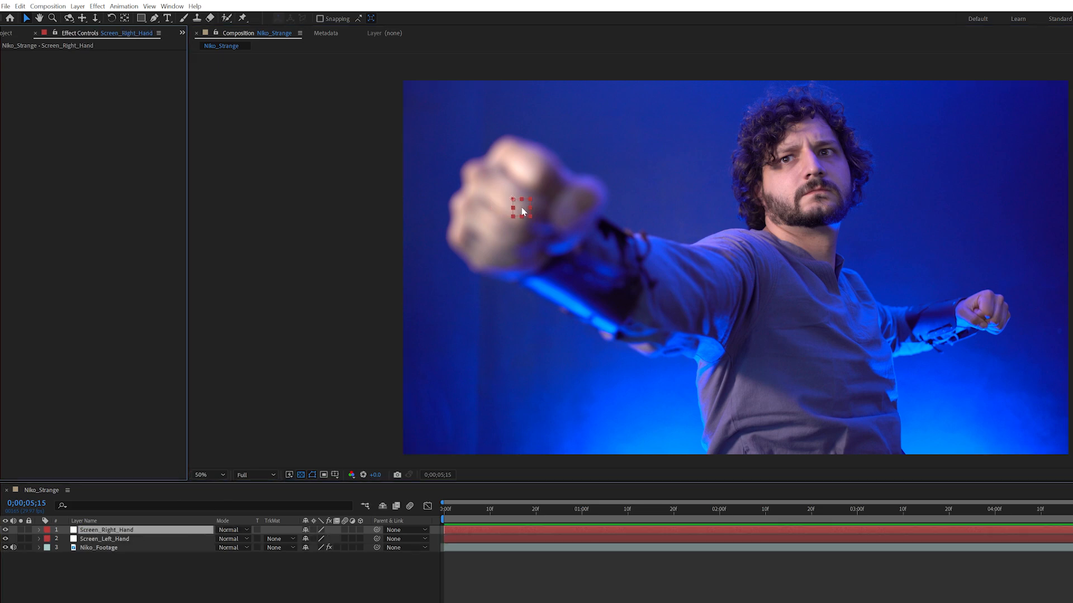
Create Mocha tracking data on the footage layer from the screen_Right_Hand track
left_click(103, 547)
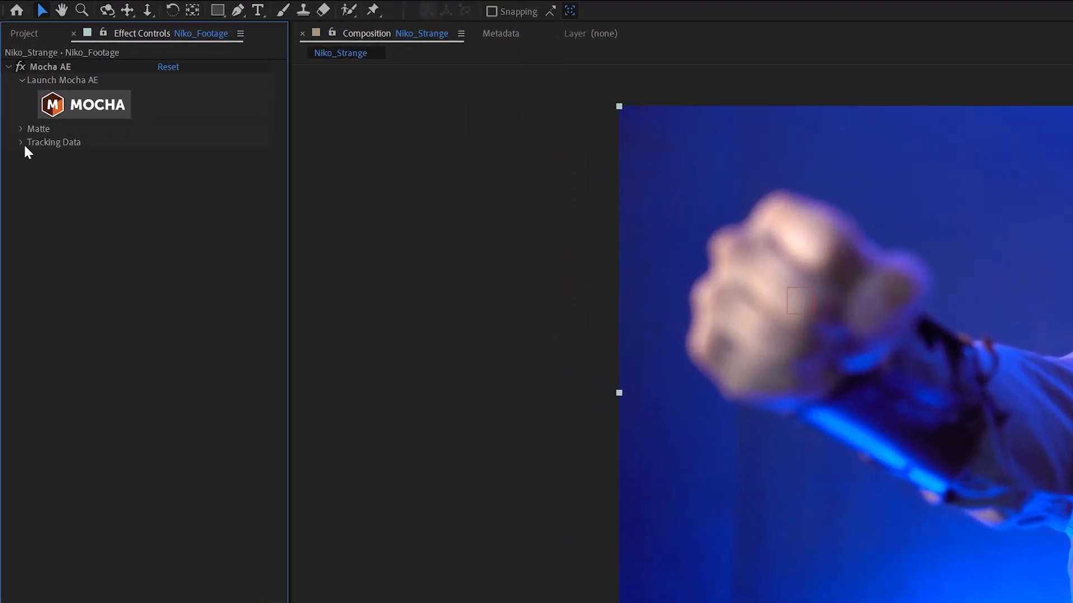
left_click(22, 143)
left_click(192, 156)
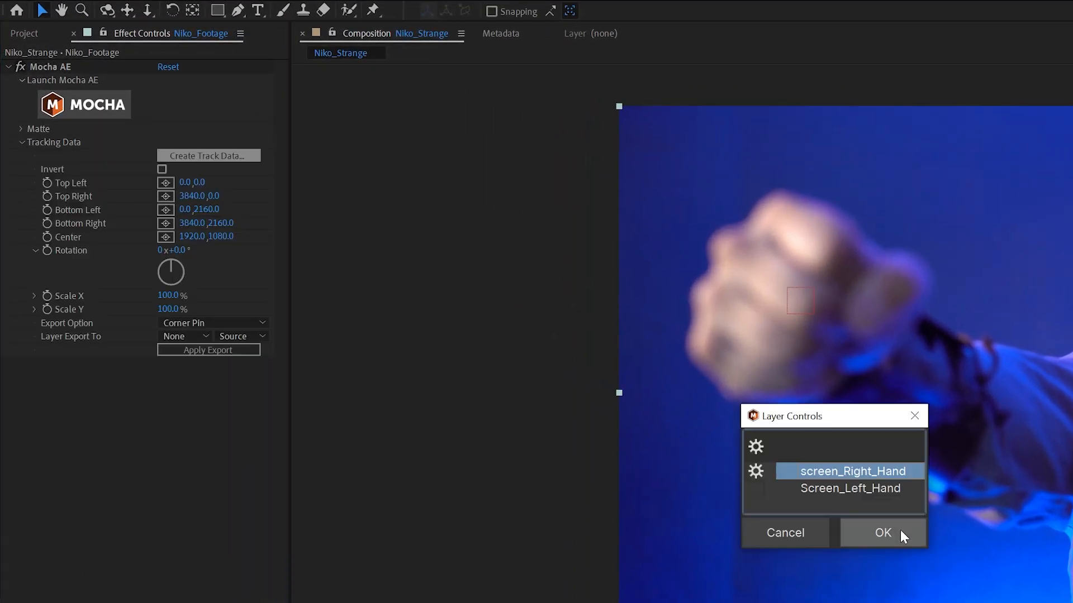
left_click(885, 532)
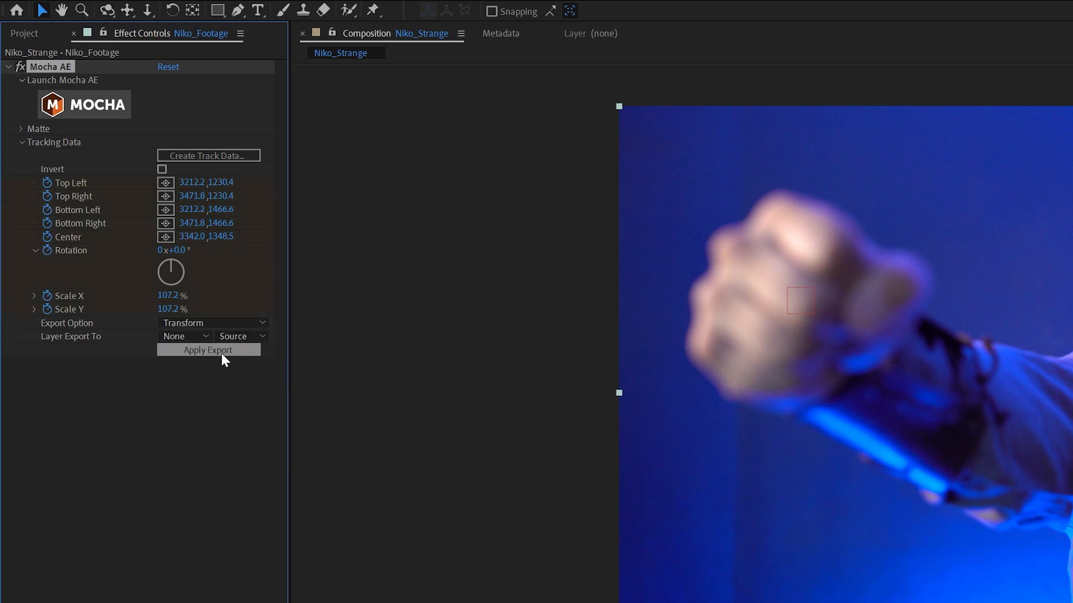
Apply the Transform export to the Screen_Right_Hand null and start creating track data for the other hand
left_click(184, 337)
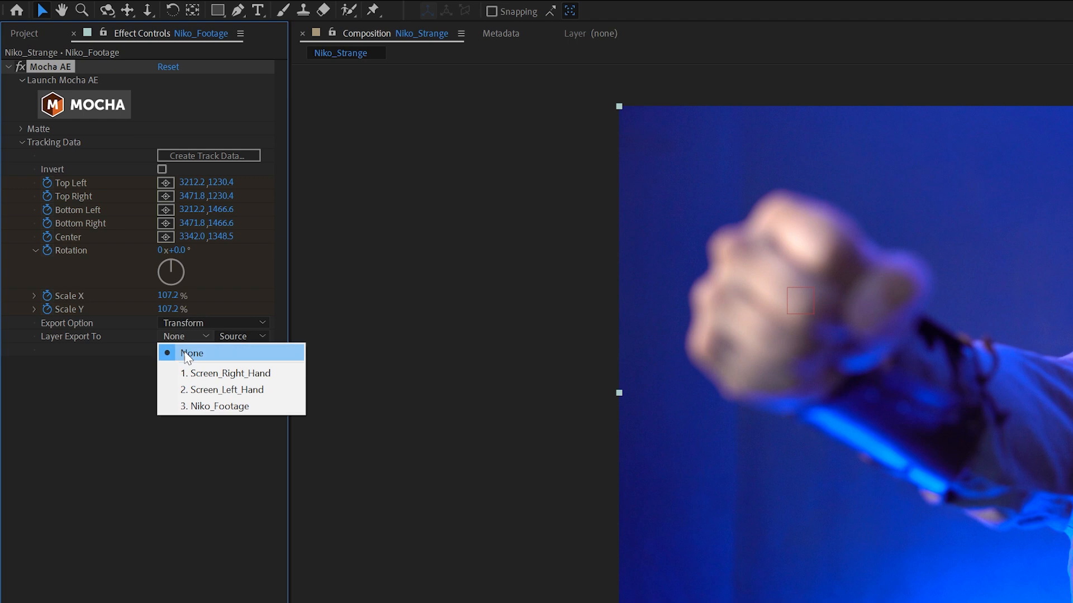
left_click(226, 375)
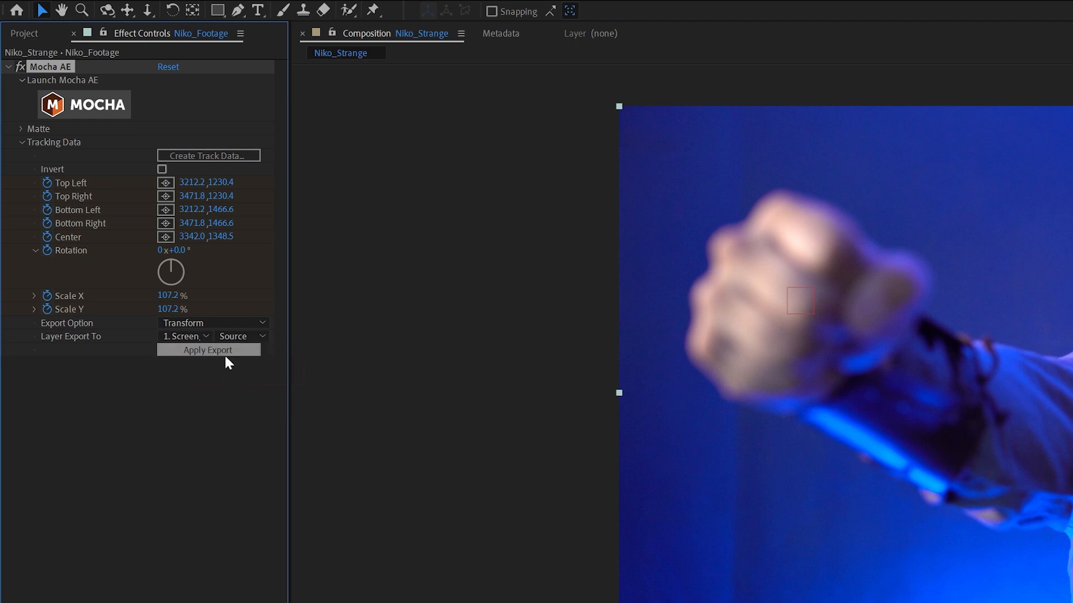
left_click(208, 350)
left_click(208, 155)
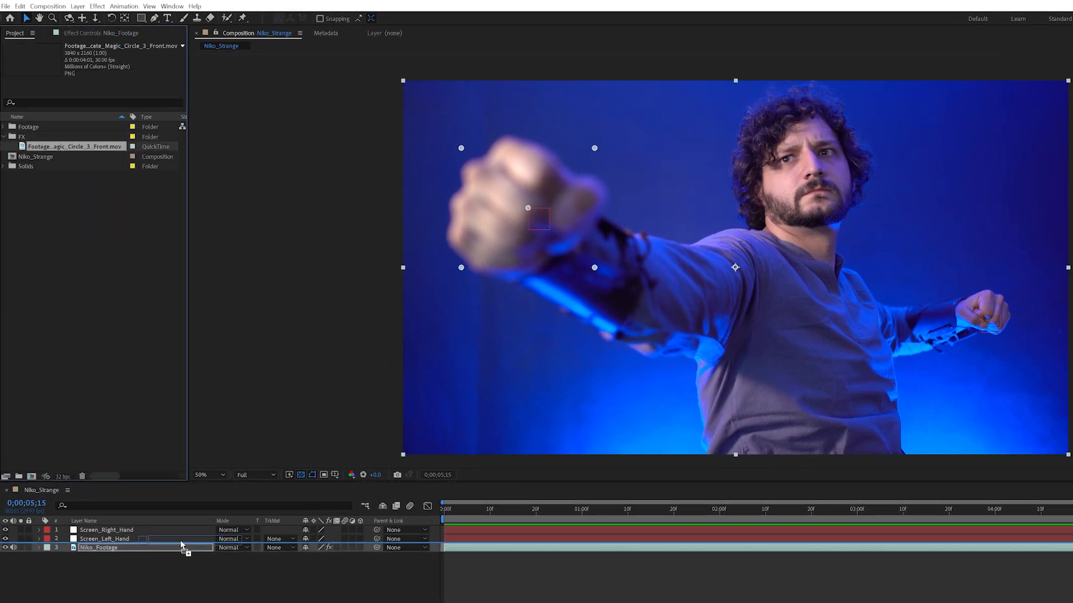
Place the magic circle clip above the footage in Screen mode, parent it to Screen_Left_Hand and centre it on the foreground fist
left_click_drag(181, 545, 181, 545)
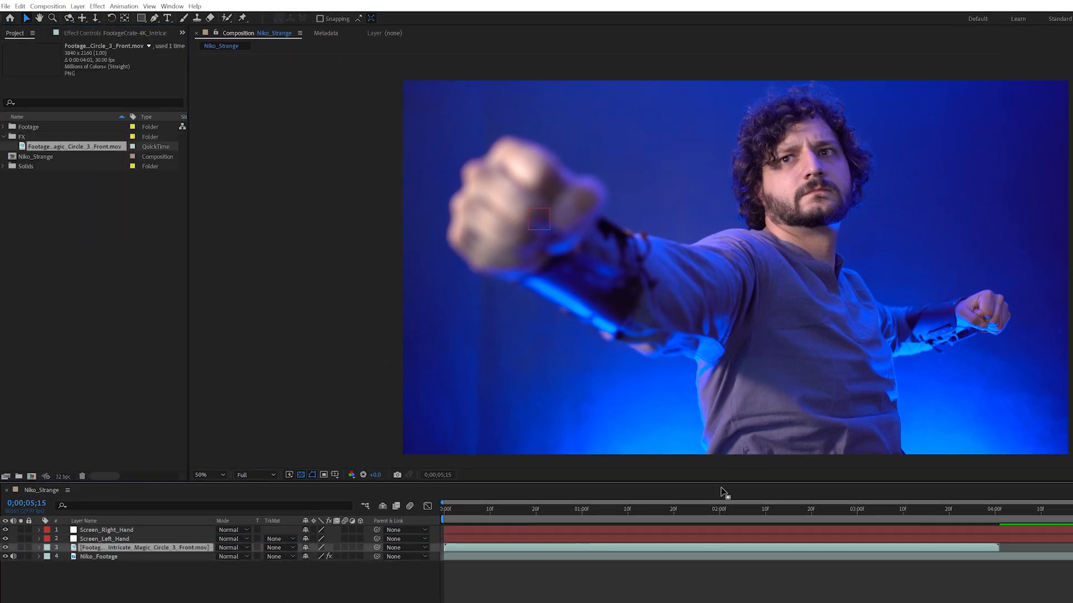
left_click(235, 548)
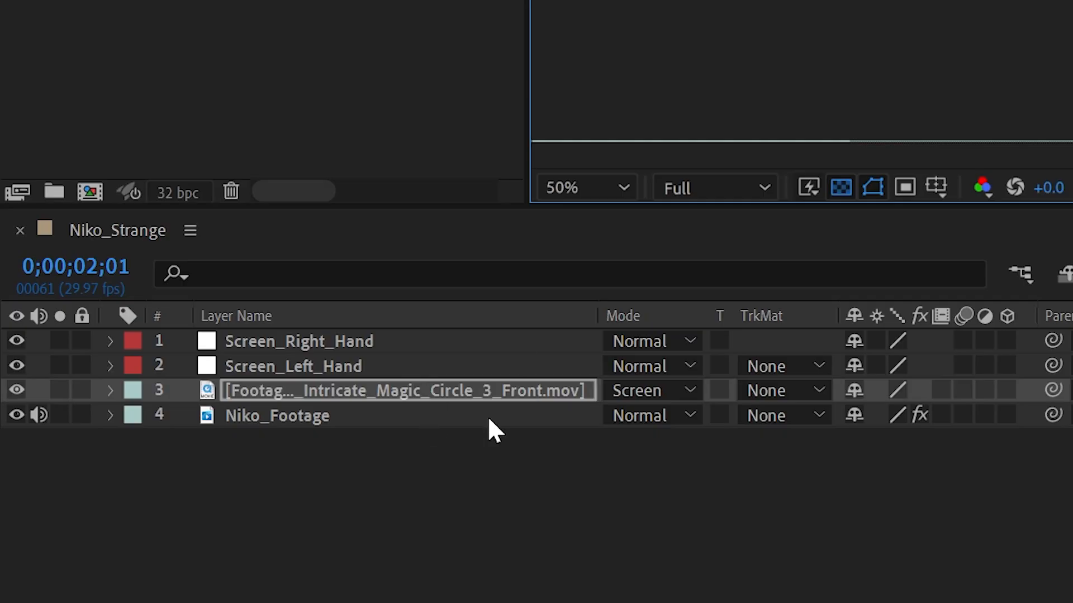
left_click_drag(1053, 389, 302, 342)
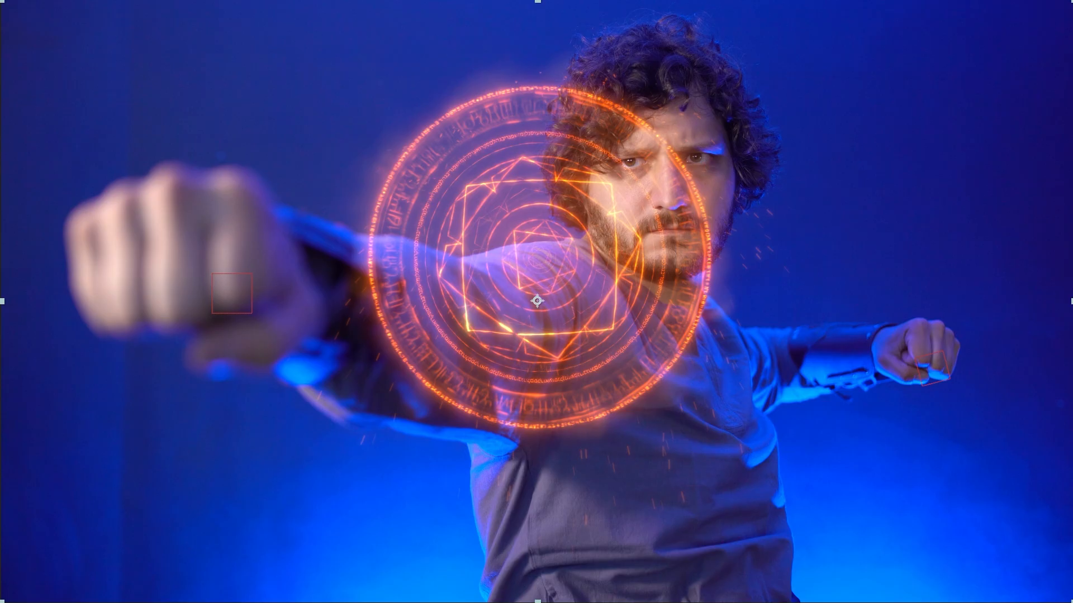
left_click_drag(522, 327, 201, 318)
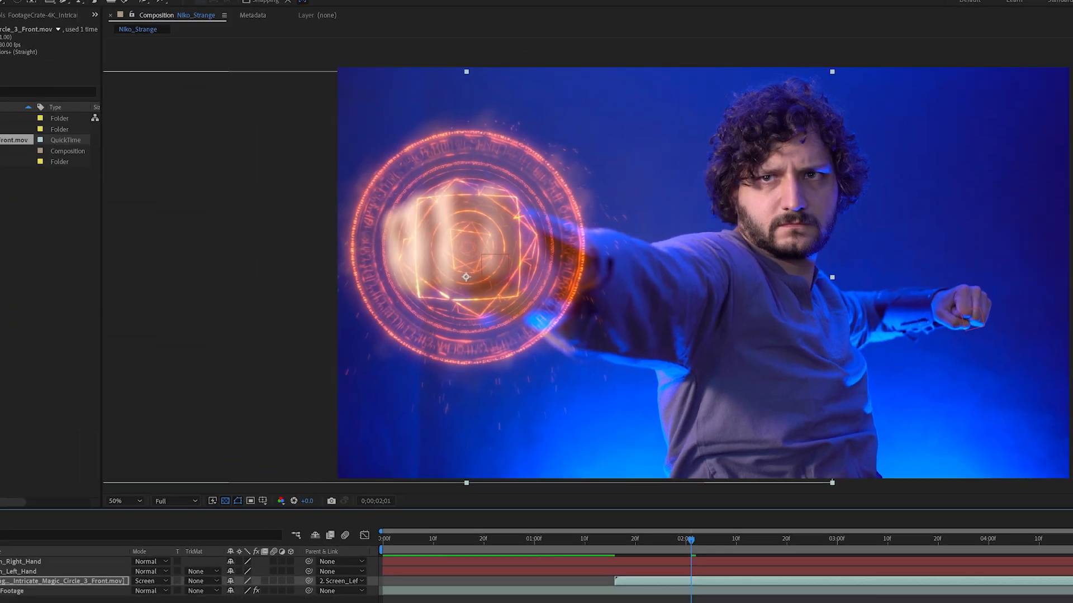
Duplicate the magic circle, parent the copy to Screen_Right_Hand and position it over the rear fist
key("ctrl+d")
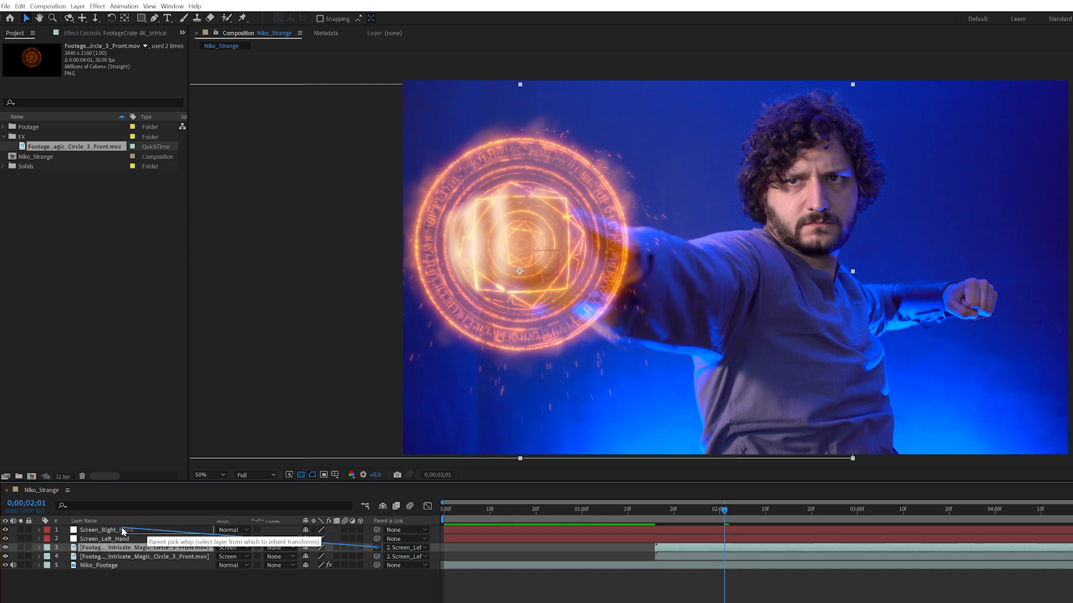
left_click_drag(306, 556, 297, 556)
left_click_drag(523, 252, 975, 301)
left_click_drag(316, 557, 328, 557)
left_click_drag(1004, 292, 1005, 293)
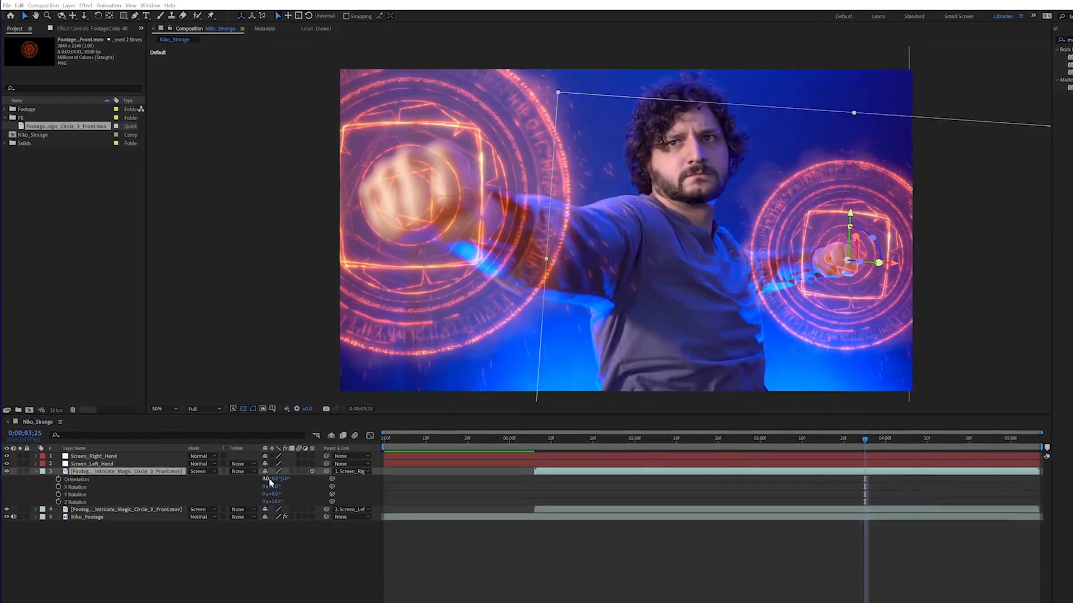
Try to tilt the rear fist's magic circle in 3D by changing its orientation
mouse_move(280, 482)
left_mouse_down()
mouse_move(294, 490)
mouse_move(267, 475)
left_mouse_up()
key("ctrl+z")
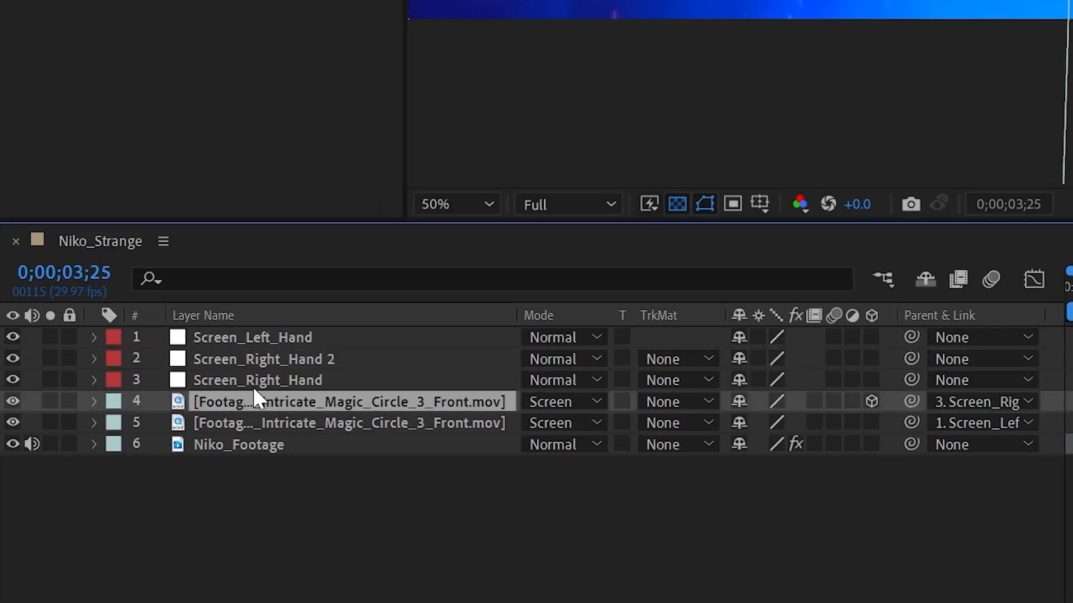
Pre-compose the rear magic circle with its Screen_Right_Hand null as Screen_Right_Magic, and duplicate the Screen_Right_Hand null
left_click(248, 383, "ctrl")
right_click(247, 381)
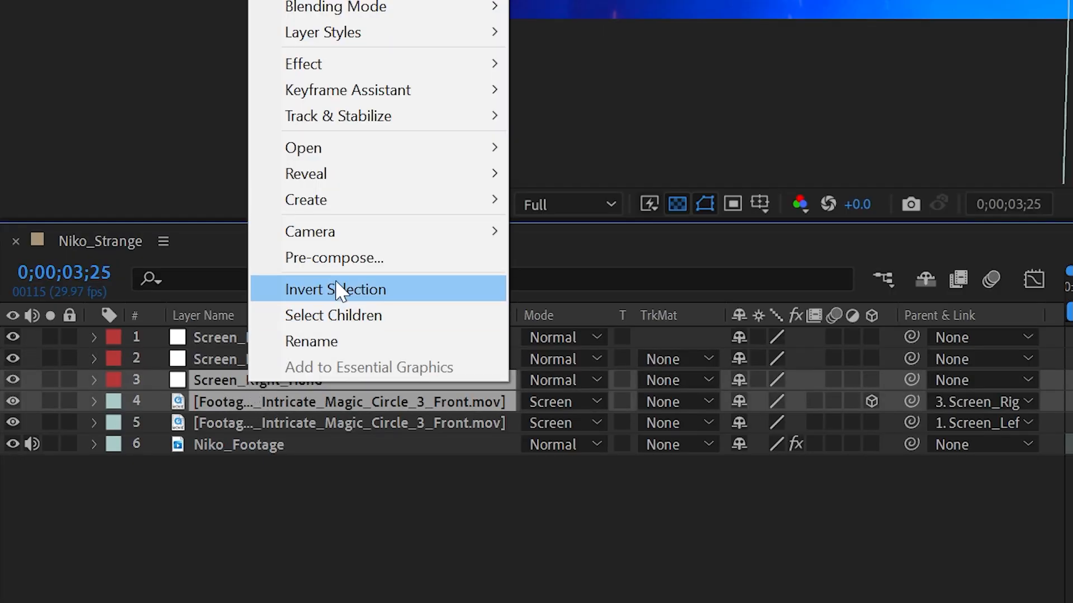
left_click(366, 257)
type("Screen")
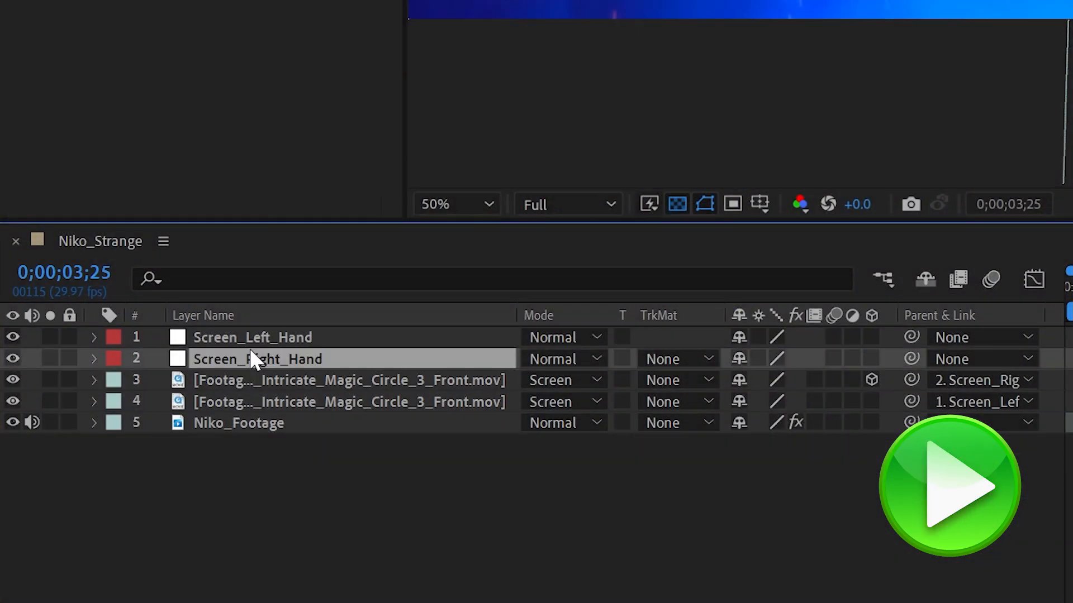
key("ctrl+d")
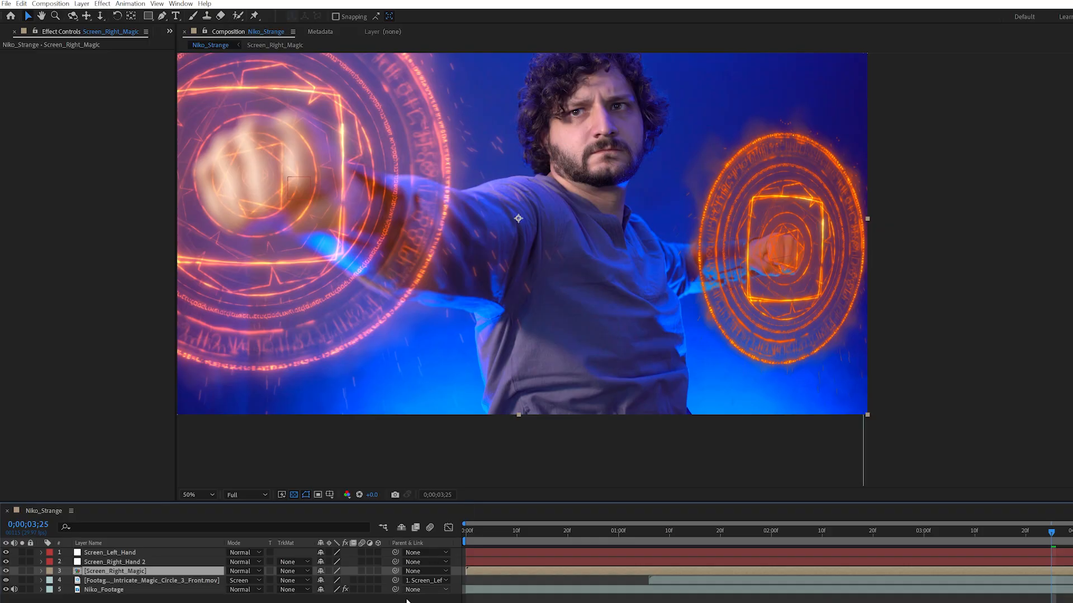
Set the blending mode of the Screen_Right_Magic layer to Screen
left_click(244, 571)
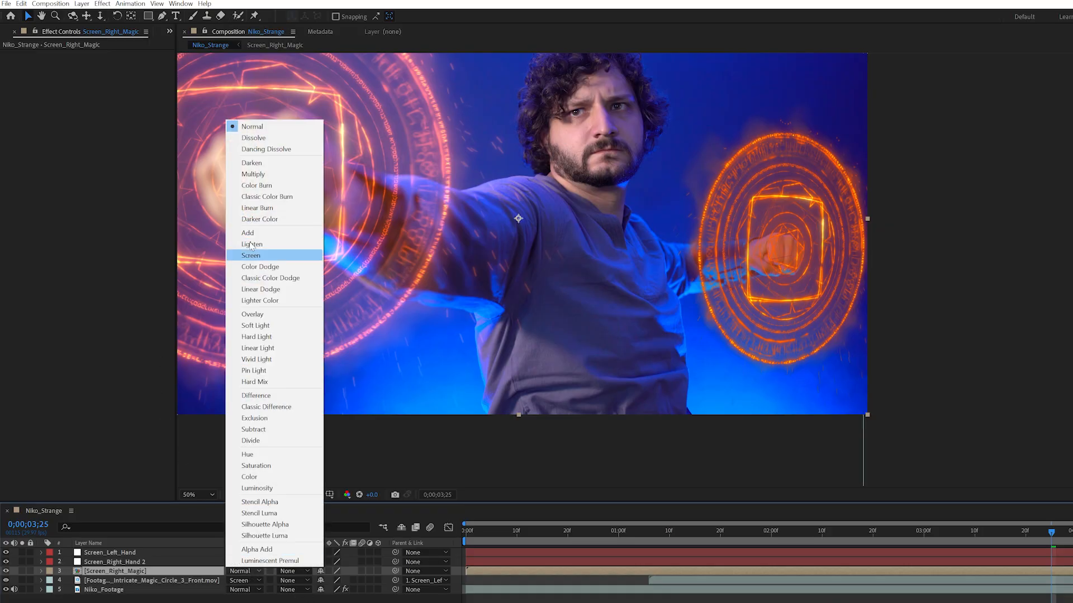
left_click(271, 249)
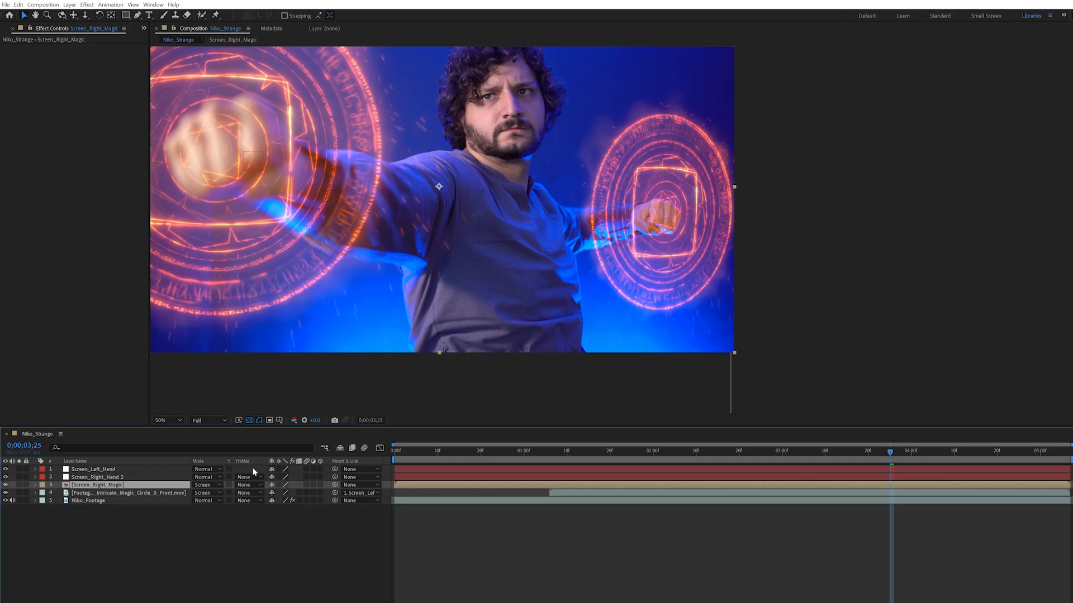
left_click(251, 539)
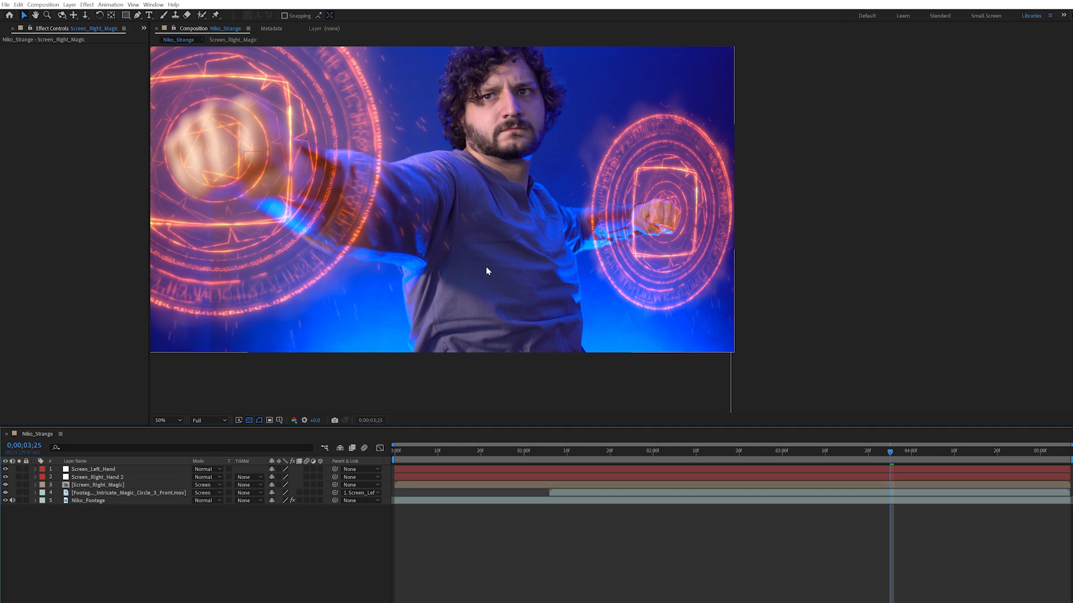
left_click_drag(446, 273, 477, 293)
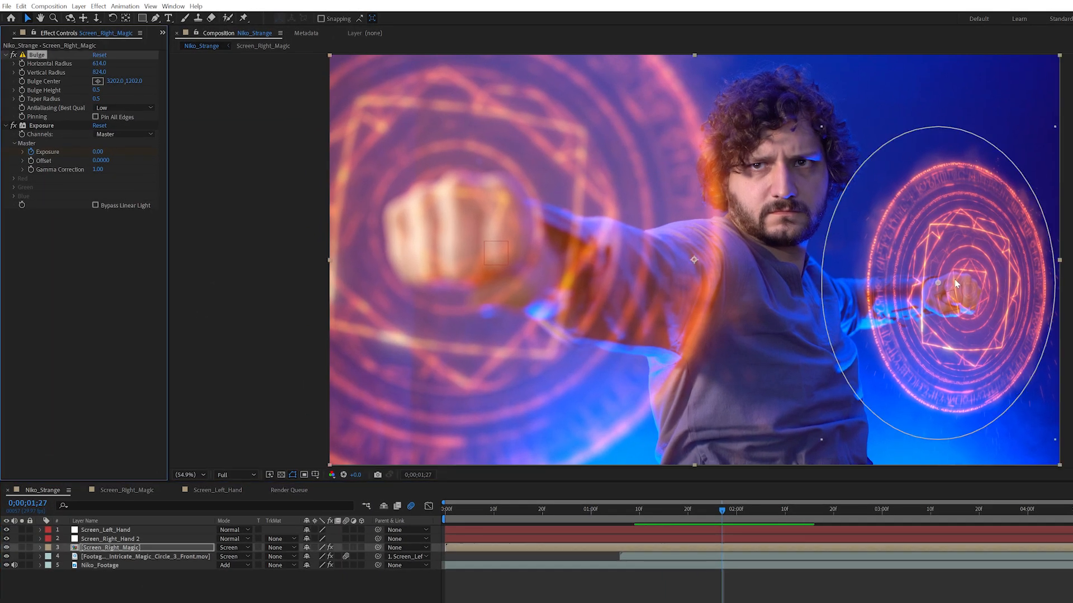
Move the Bulge effect's center to about 3151, 1211 near the rear fist and enable keyframing for it
left_click(36, 55)
key("space")
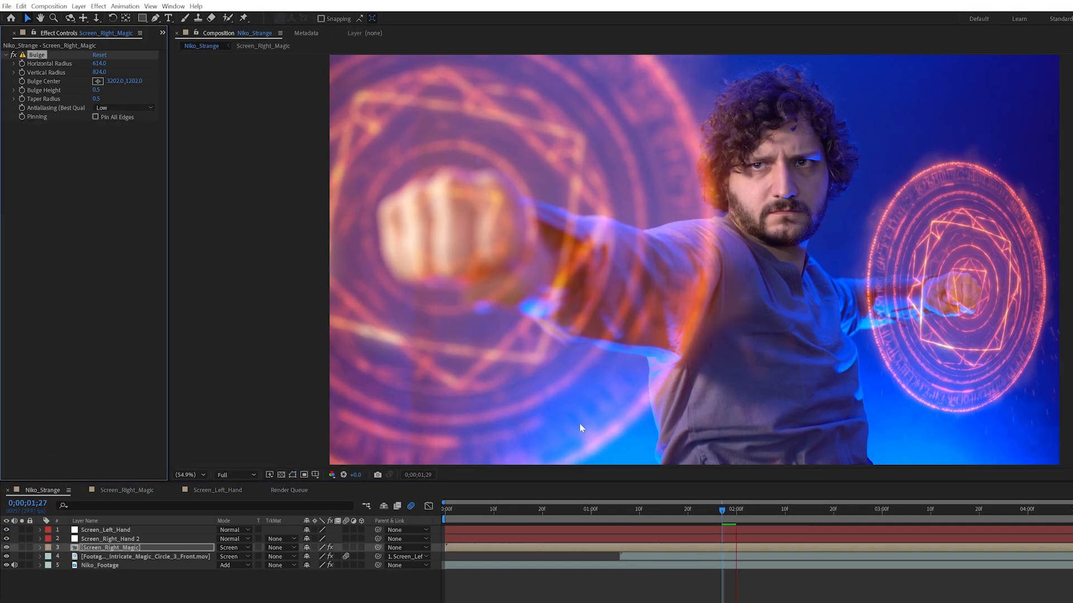
left_click_drag(955, 288, 929, 283)
left_click(22, 81)
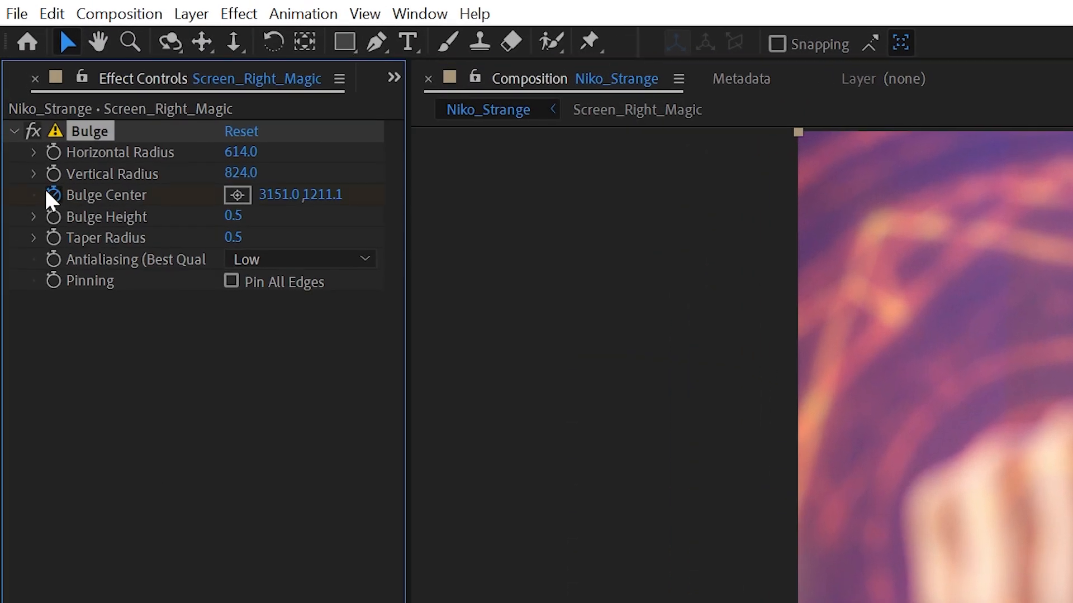
Link the Bulge Center of Screen_Right_Magic with an expression to the Position of the Screen_Right_Hand 2 null
left_click(52, 196, "alt")
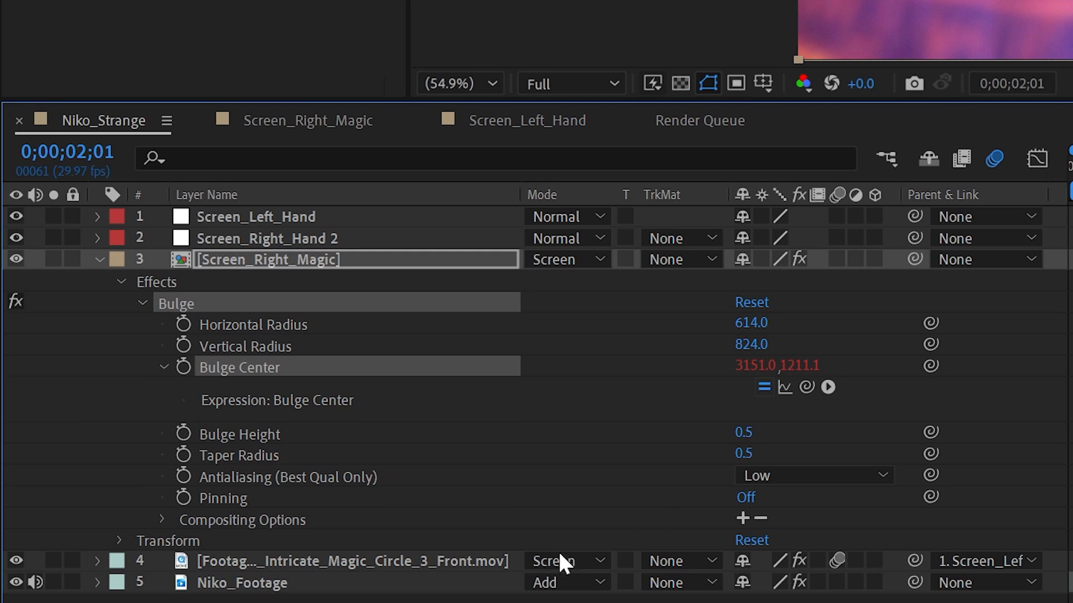
left_click(306, 243)
key("p")
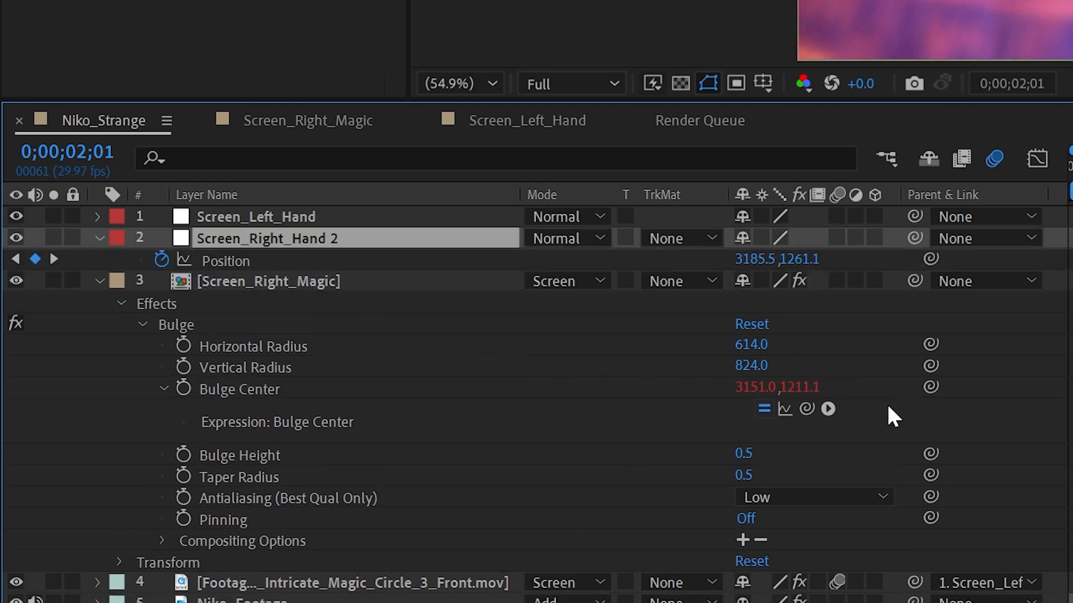
left_click_drag(807, 409, 337, 260)
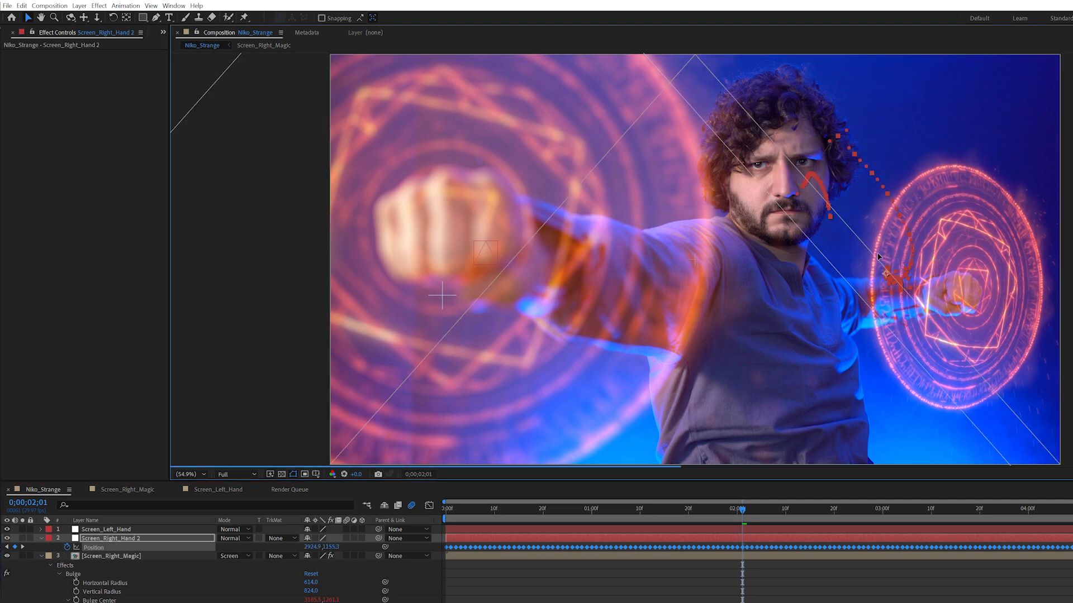
Reposition the Screen_Right_Hand 2 null with its motion path around the rear fist to adjust the linked bulge
left_click_drag(880, 268, 878, 232)
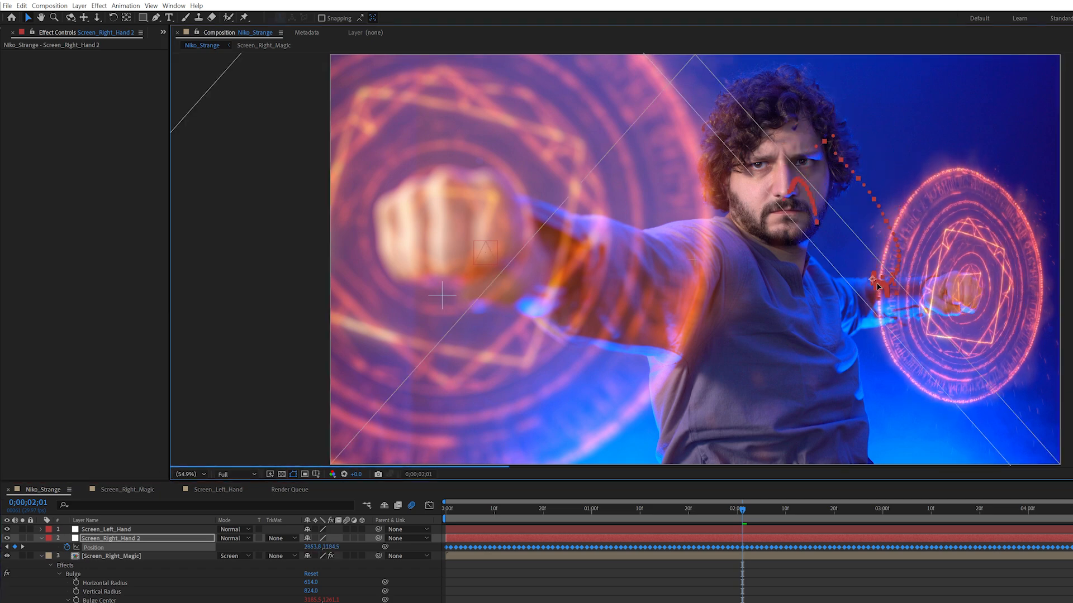
left_click_drag(917, 292, 923, 288)
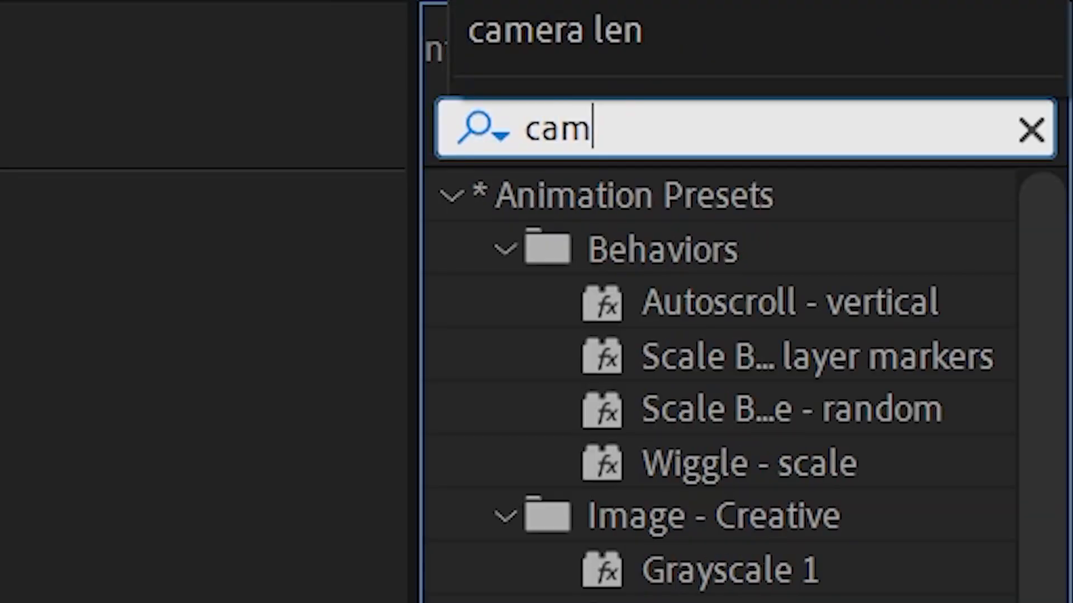
Find the Camera Lens Blur effect and apply it to the foreground fist's magic circle layer
type("era")
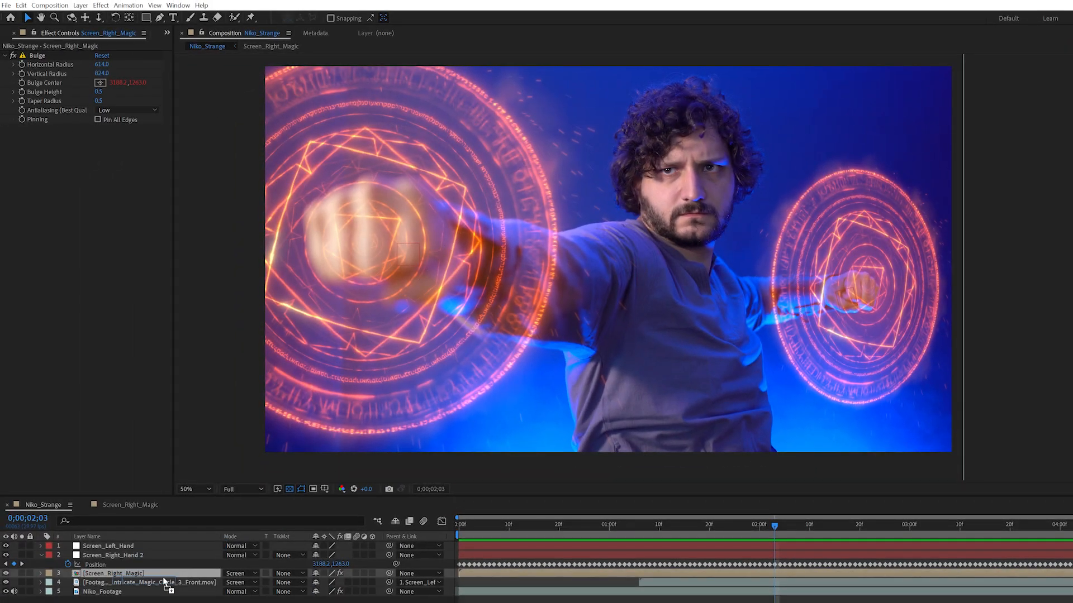
left_click_drag(166, 585, 166, 584)
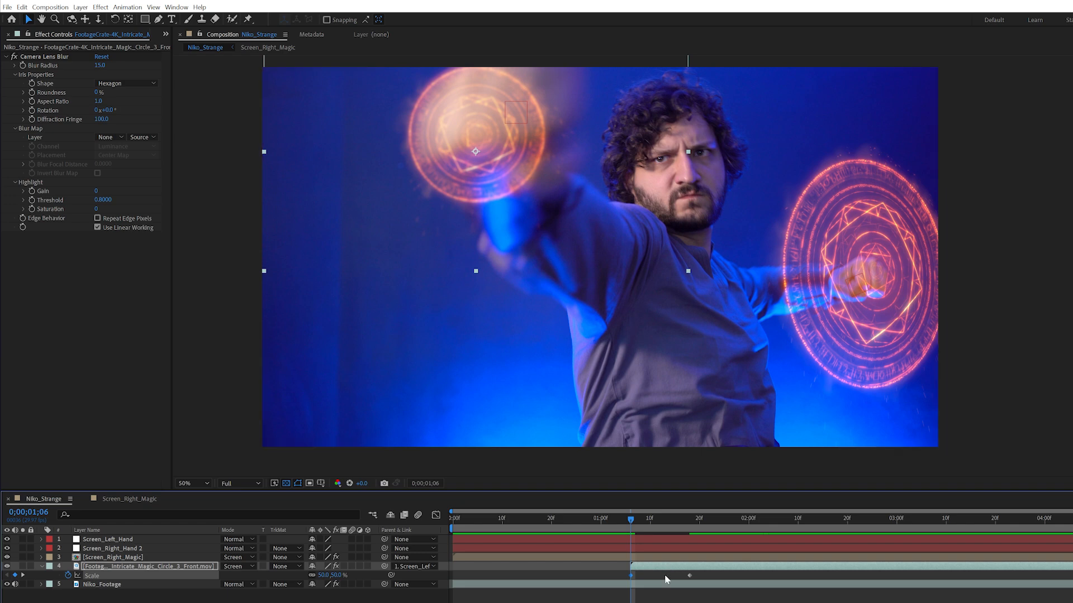
Find the Exposure effect, apply it to the foreground fist's magic circle layer and move to the next part of the shot
key("space")
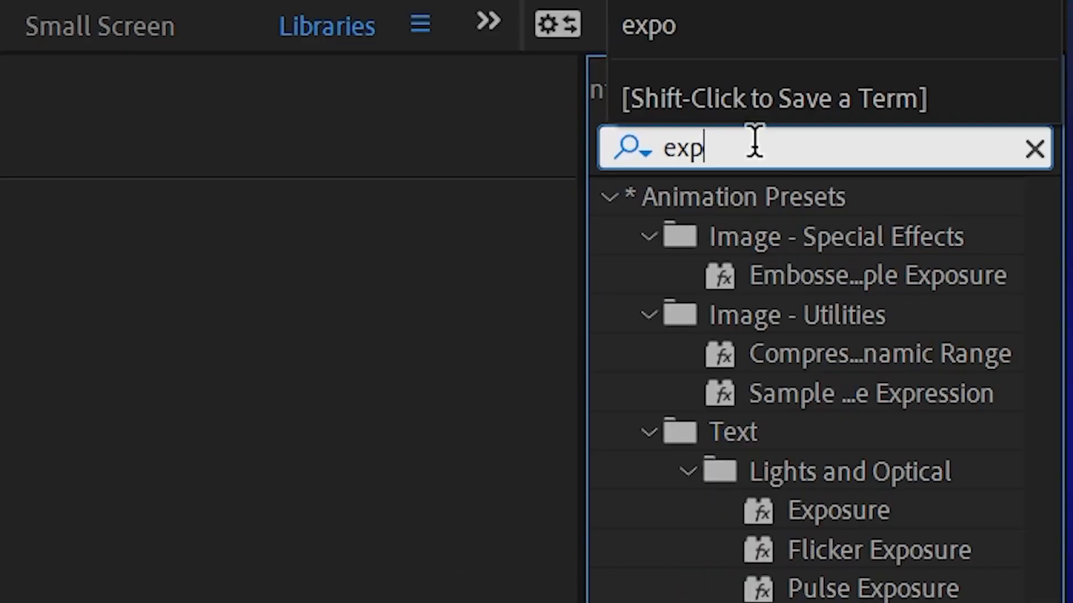
type("osure")
double_click(838, 551)
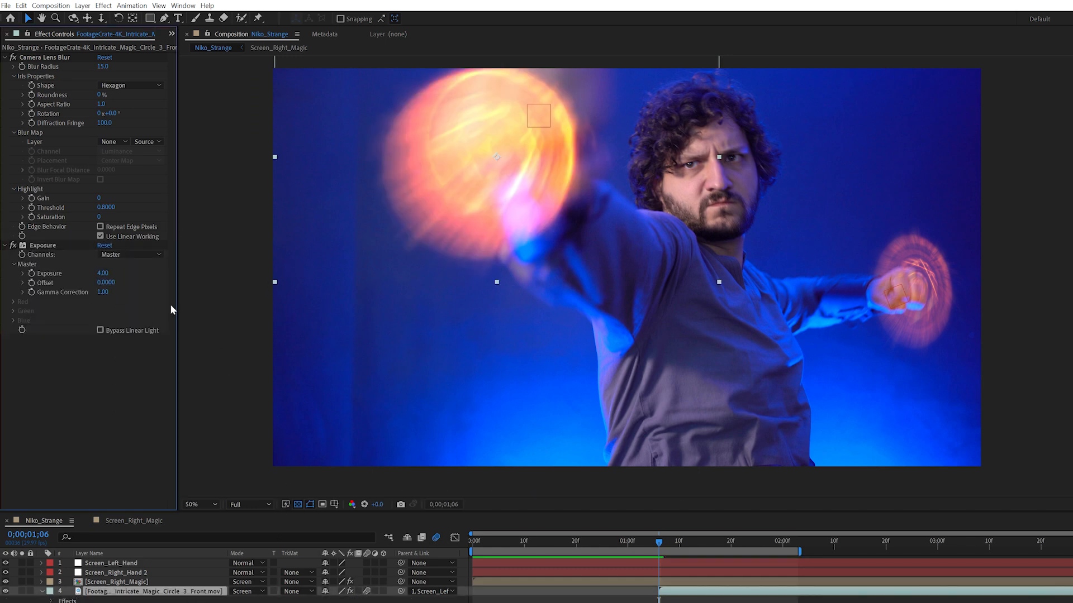
left_click(679, 541)
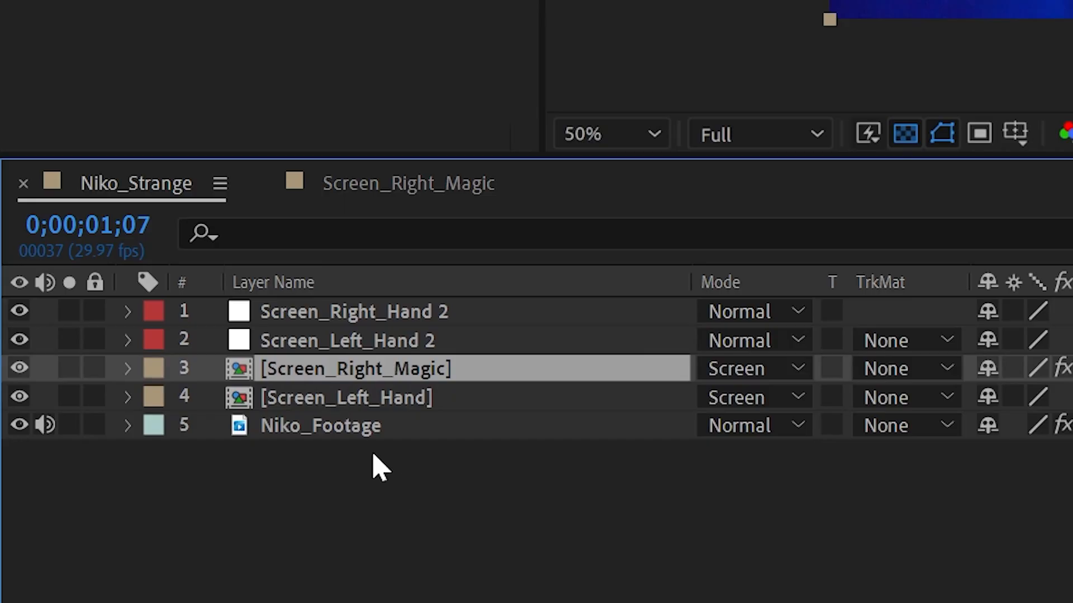
Duplicate the Screen_Right_Magic and Screen_Left_Hand layers and solo both copies of Screen_Right_Magic
key("ctrl+d")
left_click_drag(335, 426, 407, 371)
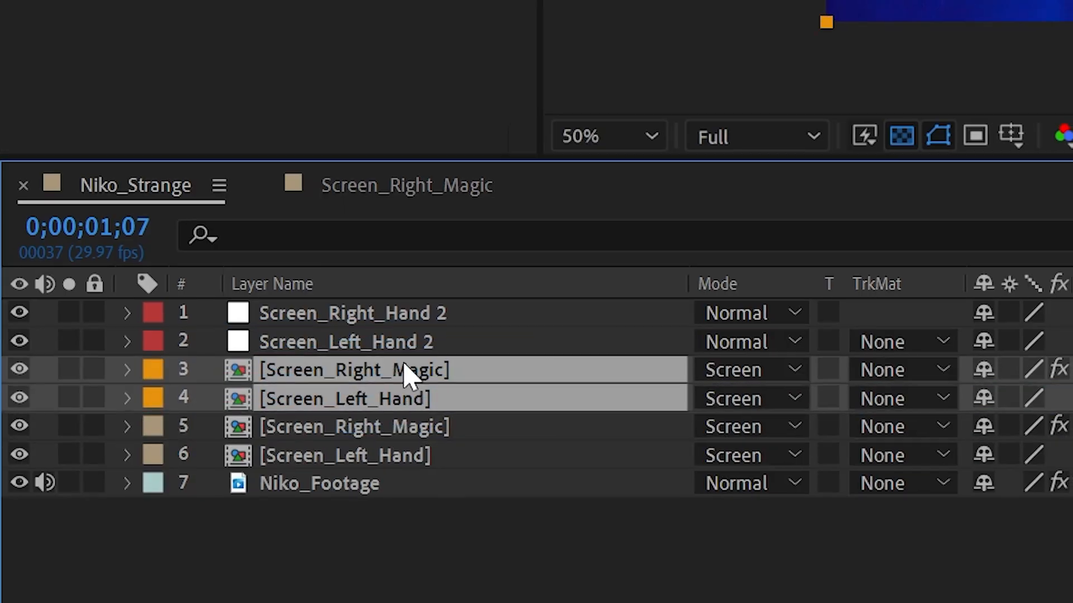
left_click(50, 565)
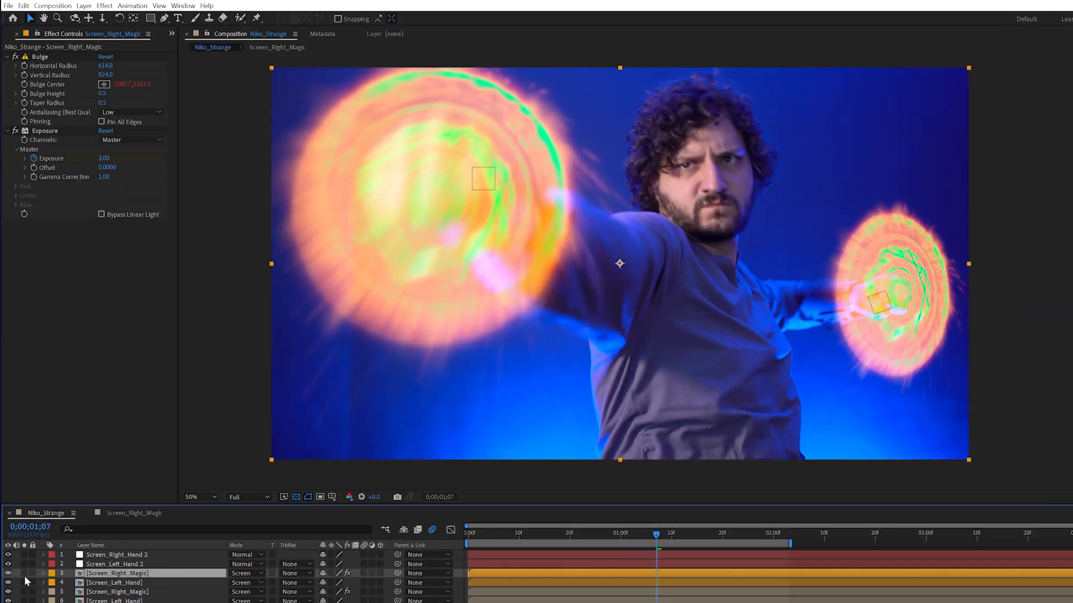
left_click(24, 573)
left_click(24, 591)
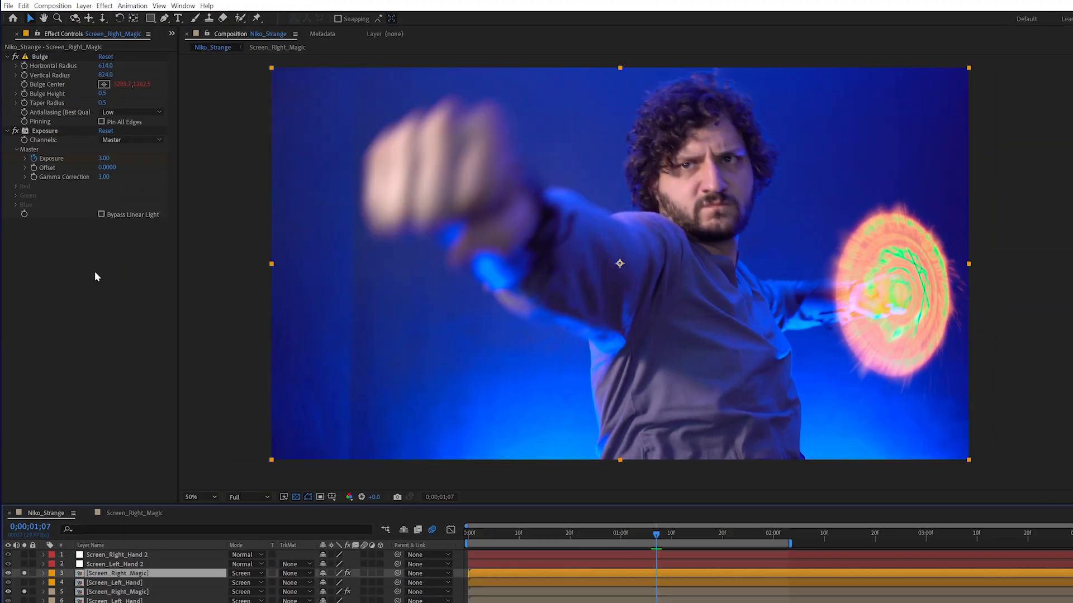
Replace the Exposure effect on the duplicated Screen_Right_Magic layer with Gaussian Blur
left_click(45, 131)
key("Delete")
left_click_drag(1072, 167, 122, 575)
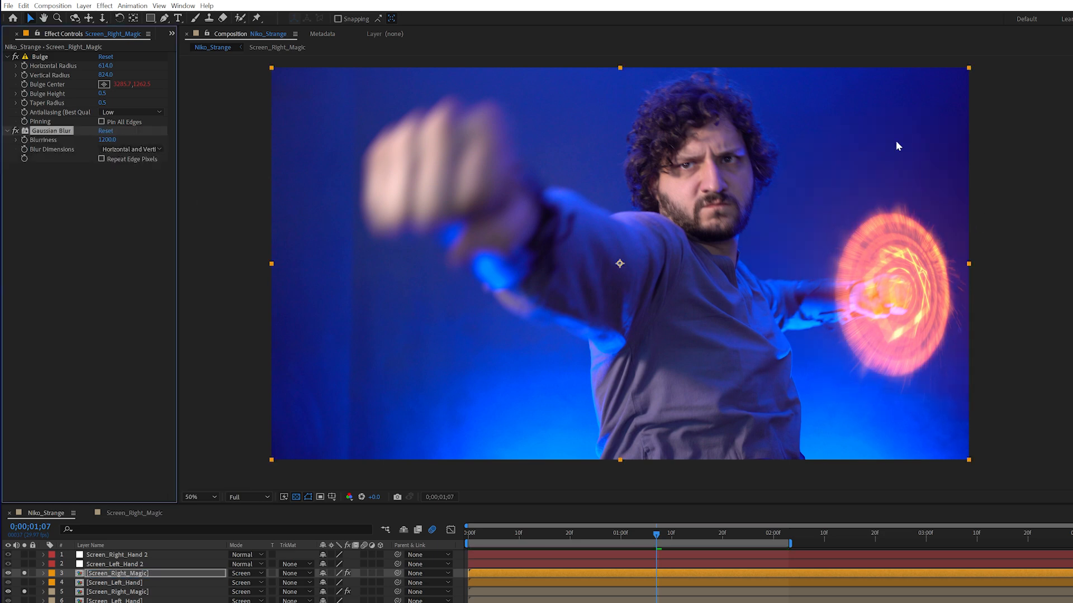
Check the glow against the original magic circle and set the blurred Screen_Right_Magic duplicate's blending mode to Screen
left_click(25, 592)
left_click(25, 593)
left_click(242, 601)
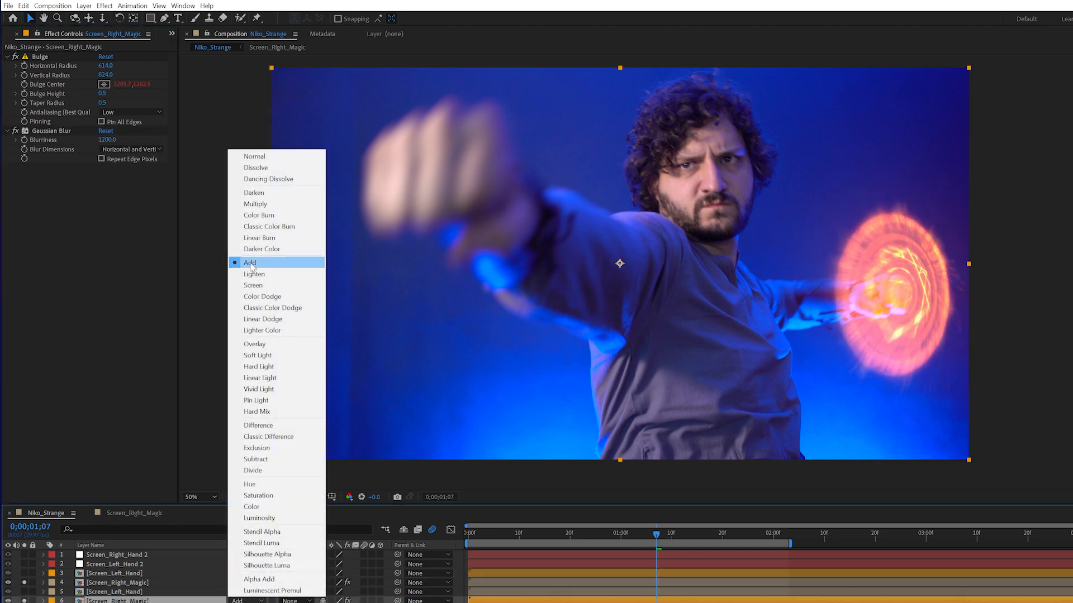
left_click(260, 285)
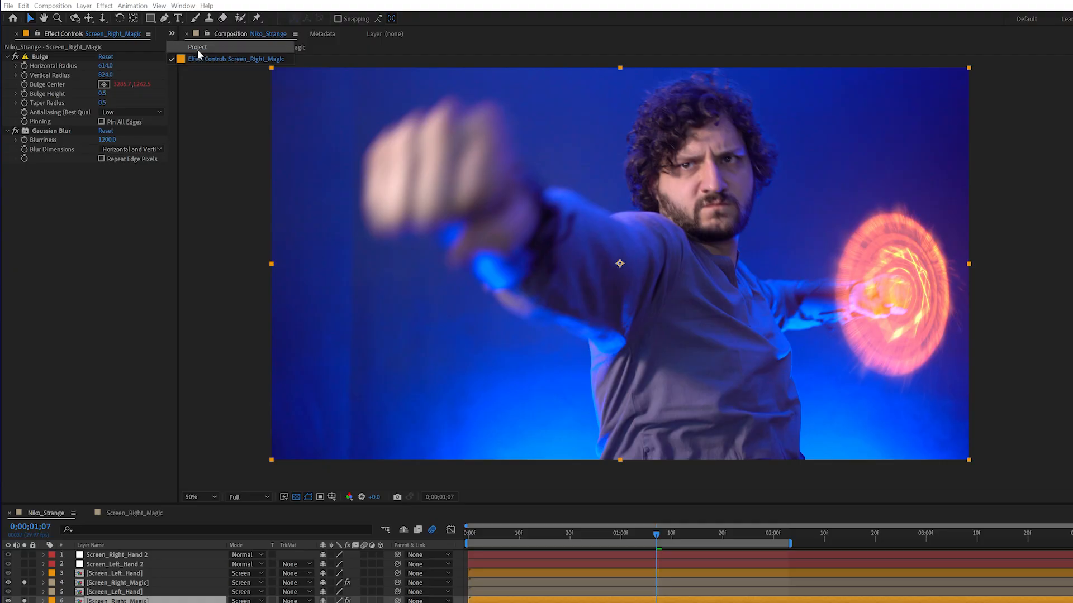
Reposition the slow-motion embers clip around the foreground fist and solo its layer to inspect the sparks
left_click(196, 49)
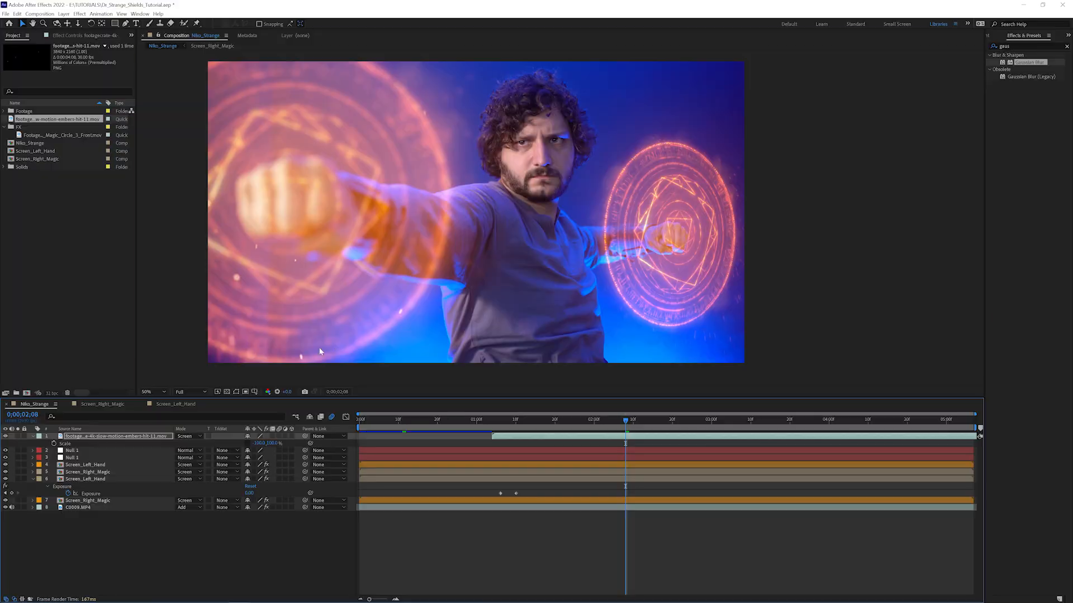
left_click_drag(320, 348, 302, 389)
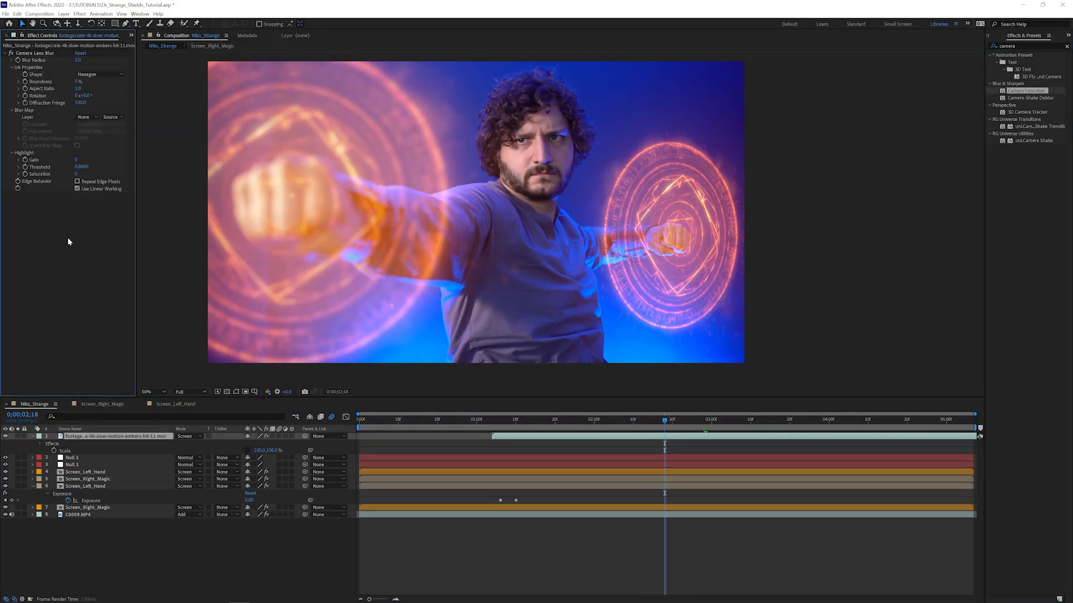
left_click(18, 436)
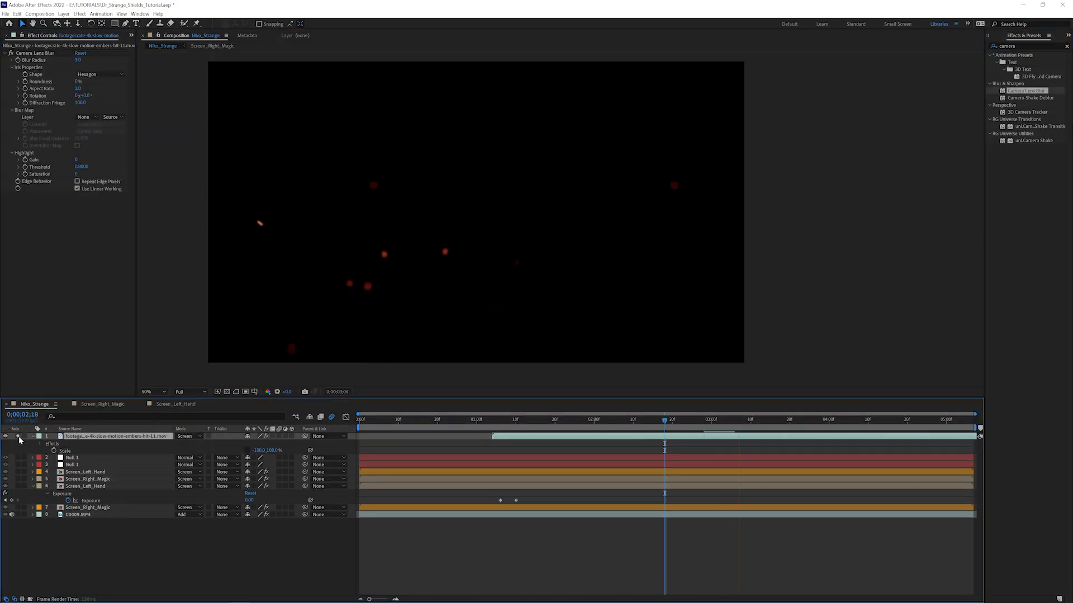
left_click(626, 420)
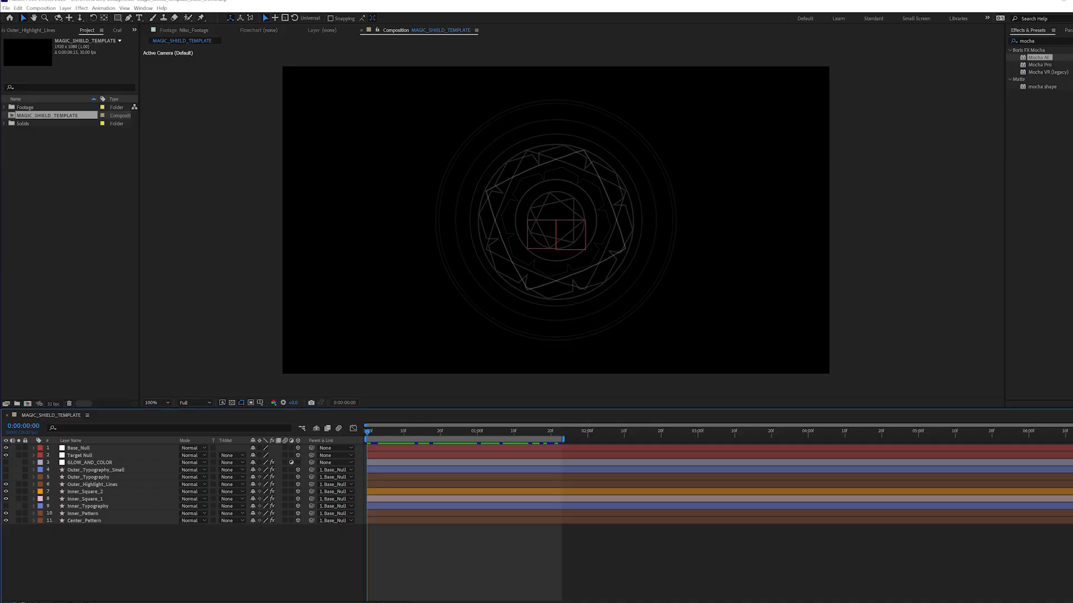
Examine the layers of the MAGIC_SHIELD_TEMPLATE composition, from the two nulls and GLOW_AND_COLOR down to the shield pattern layers
left_click(98, 449)
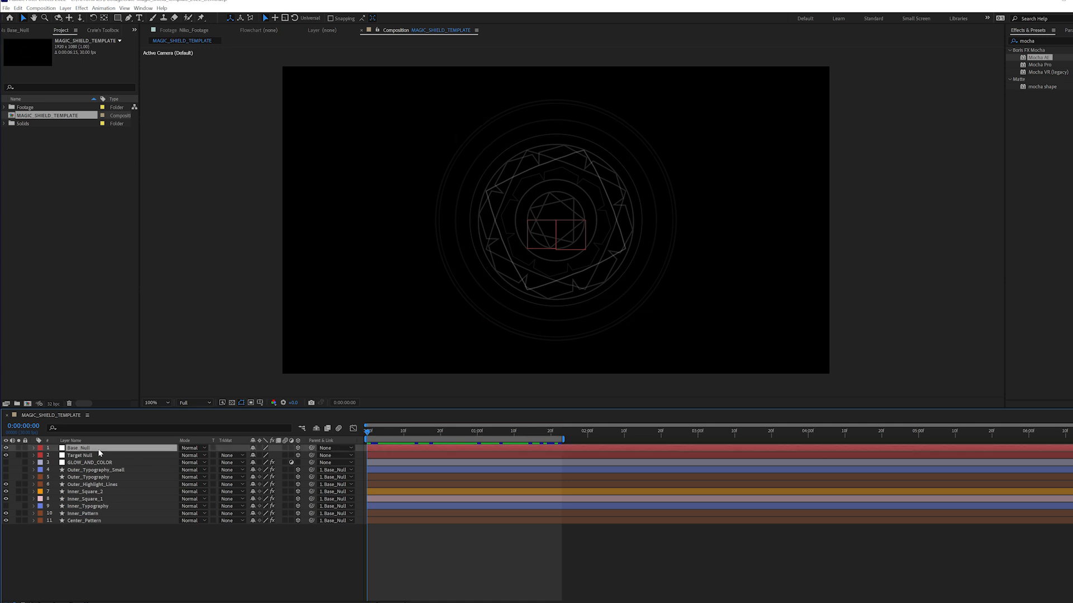
left_click(102, 456)
left_click(121, 464)
left_click(118, 470)
left_click(110, 478)
left_click(159, 567)
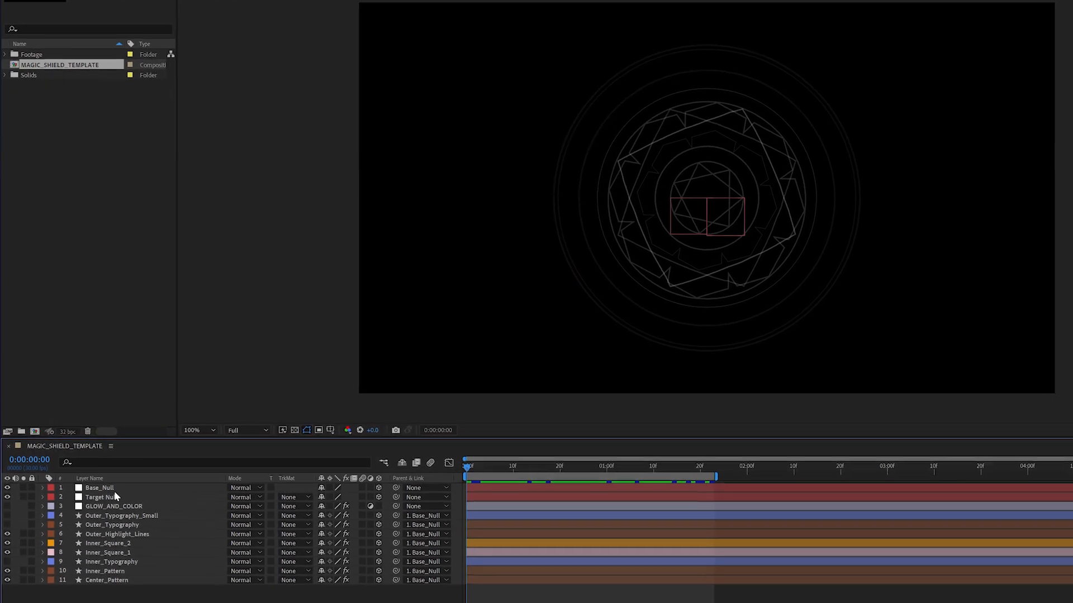
left_click(91, 449)
left_click(89, 520, "shift")
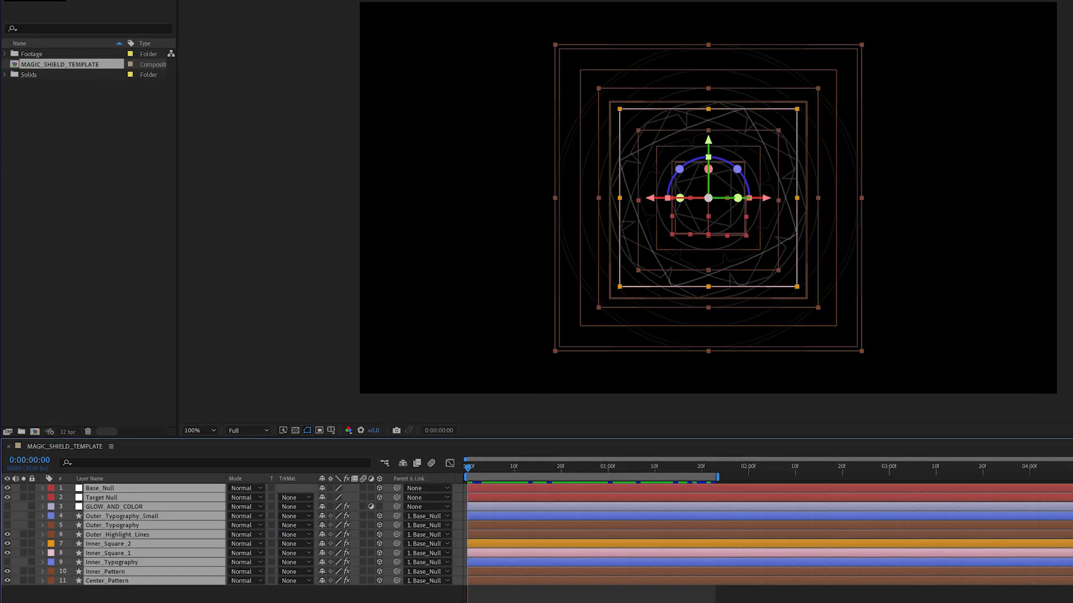
Try moving the Target Null up and to the left to see how the shield turns toward it
left_click(102, 499)
left_click_drag(744, 216, 594, 157)
key("ctrl+z")
Inspect the lookAt expression that orients Base_Null toward the Target Null
left_click(112, 488)
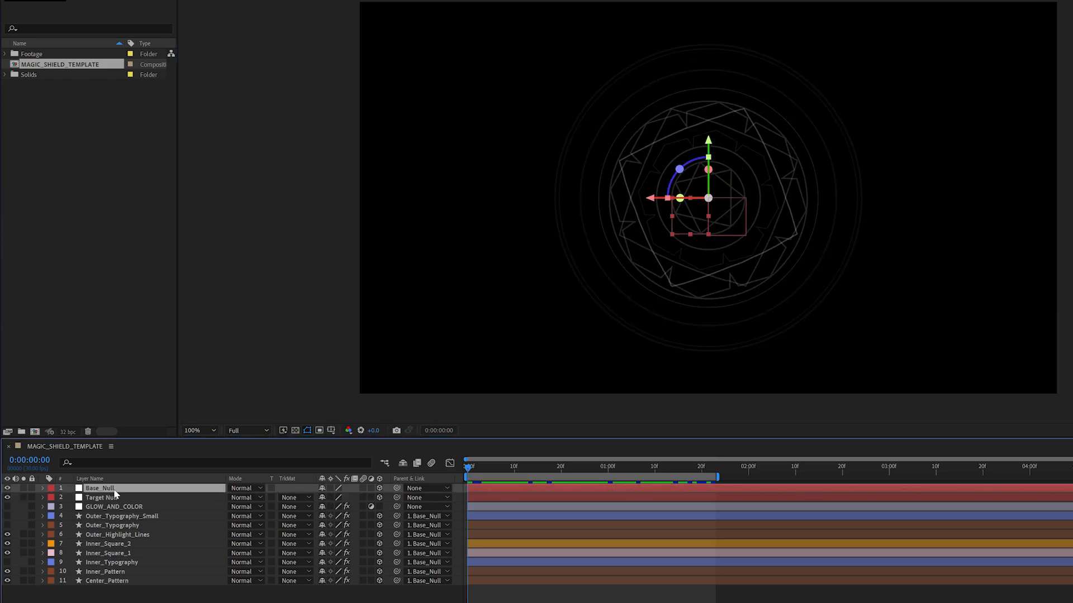
key("e")
key("e")
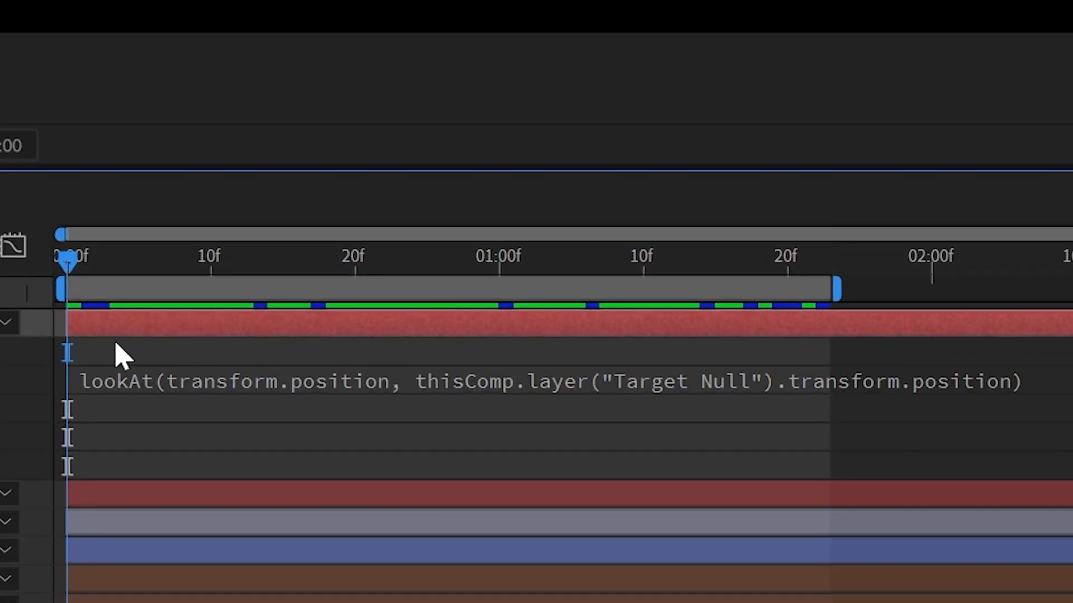
key("F2")
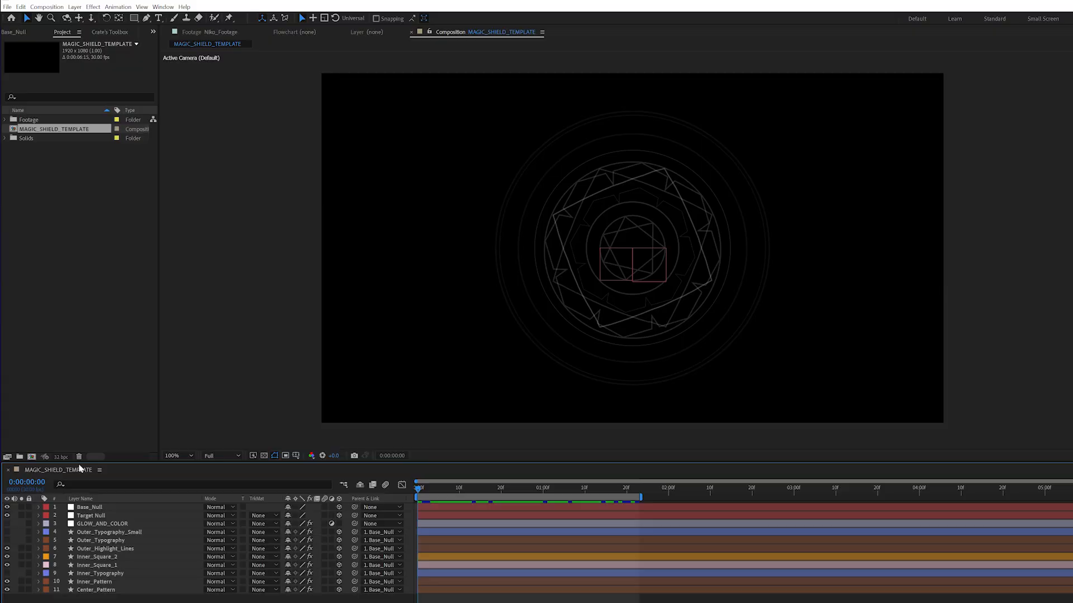
Pre-compose all of the shield template's layers into a composition named FX
right_click(115, 544)
left_click(119, 495)
type("FX")
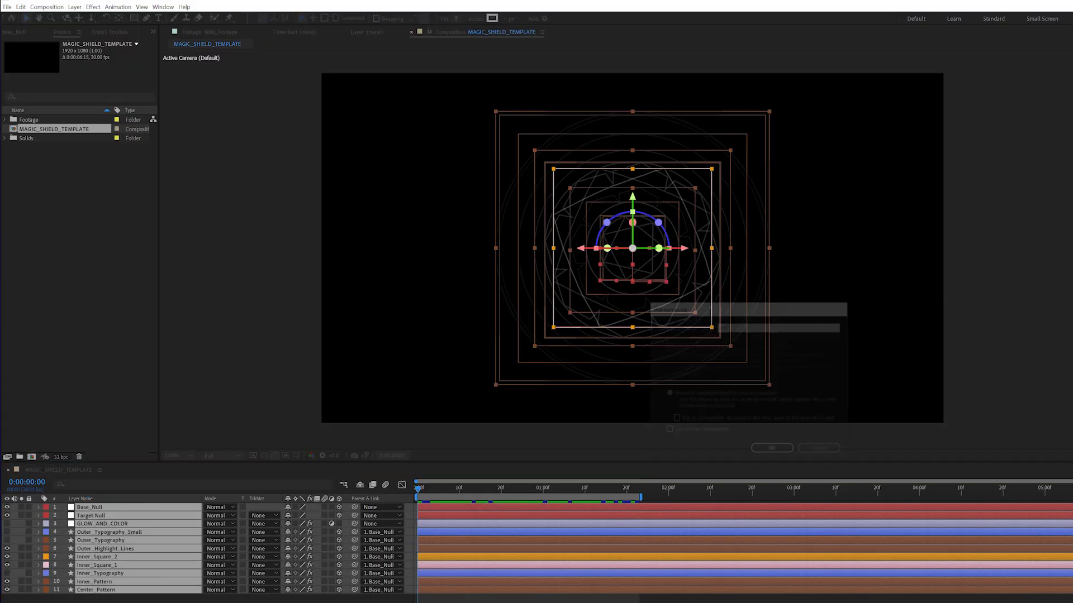
left_click(766, 451)
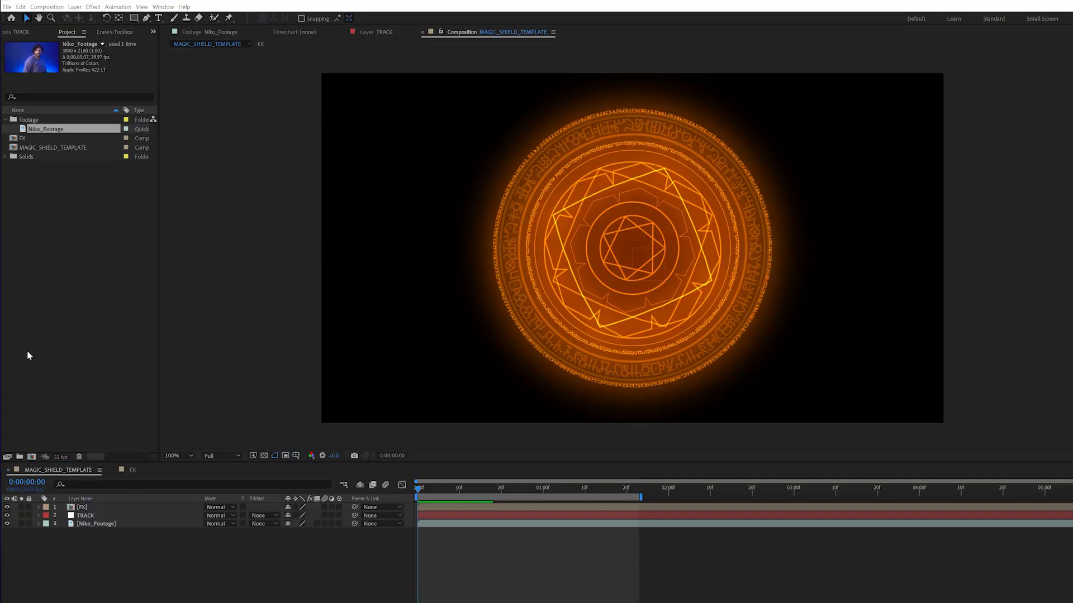
Set the FX layer's blending mode to Screen and place the shield over the foreground fist
left_click(109, 510)
left_click(225, 509)
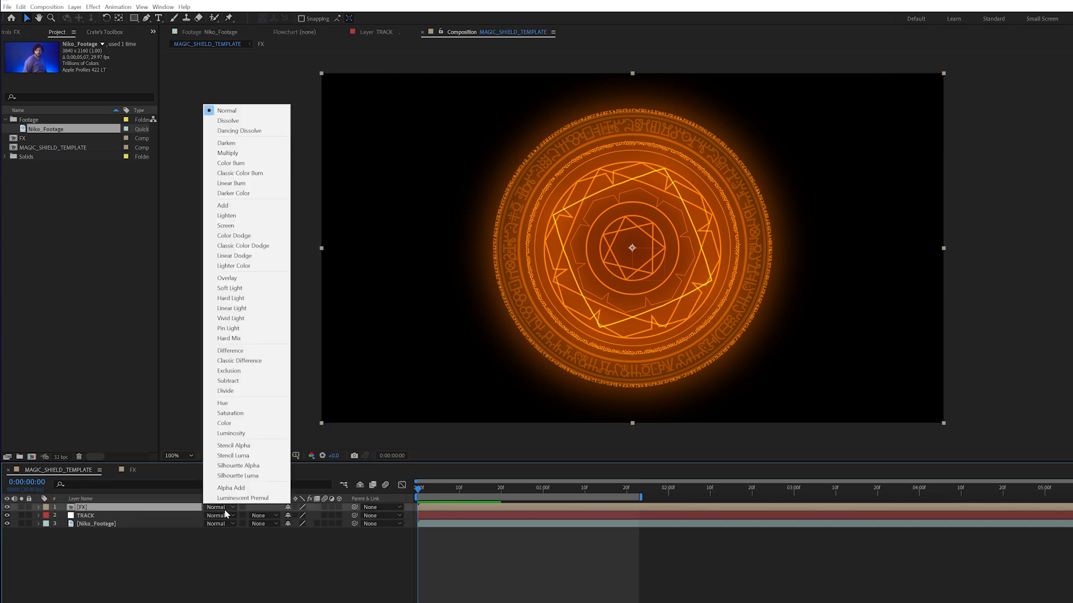
left_click(226, 226)
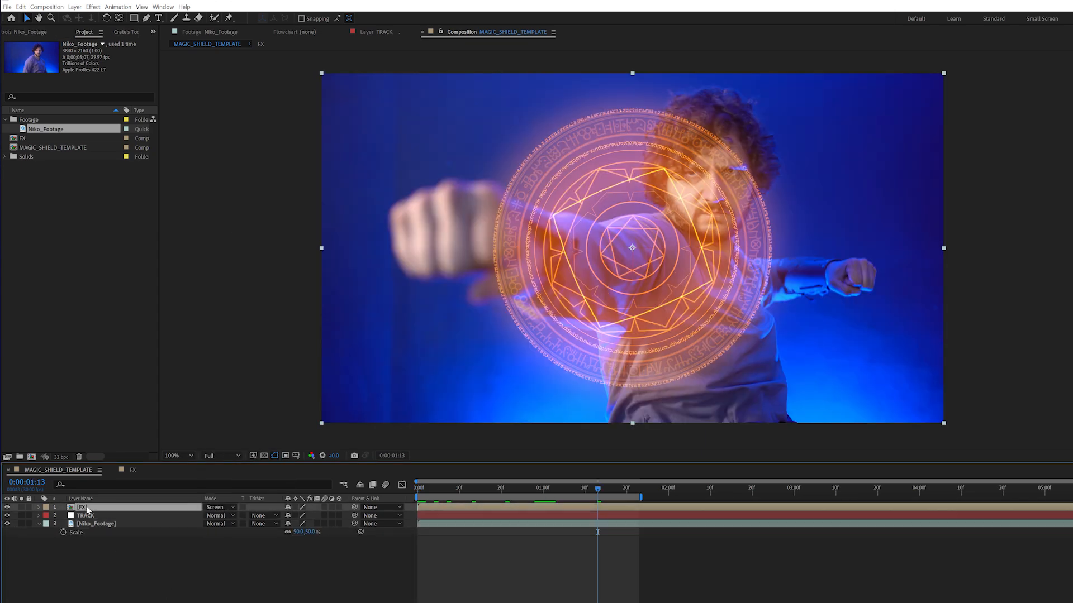
left_click_drag(580, 293, 390, 279)
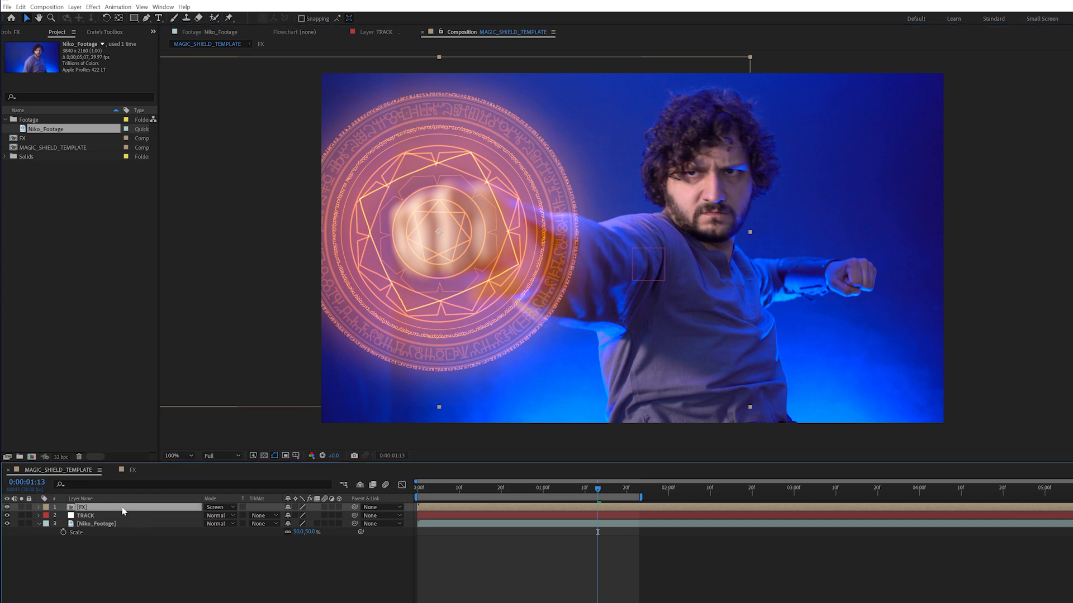
Tilt the shield by moving the Target Null inside the FX composition, and return to MAGIC_SHIELD_TEMPLATE
double_click(126, 509)
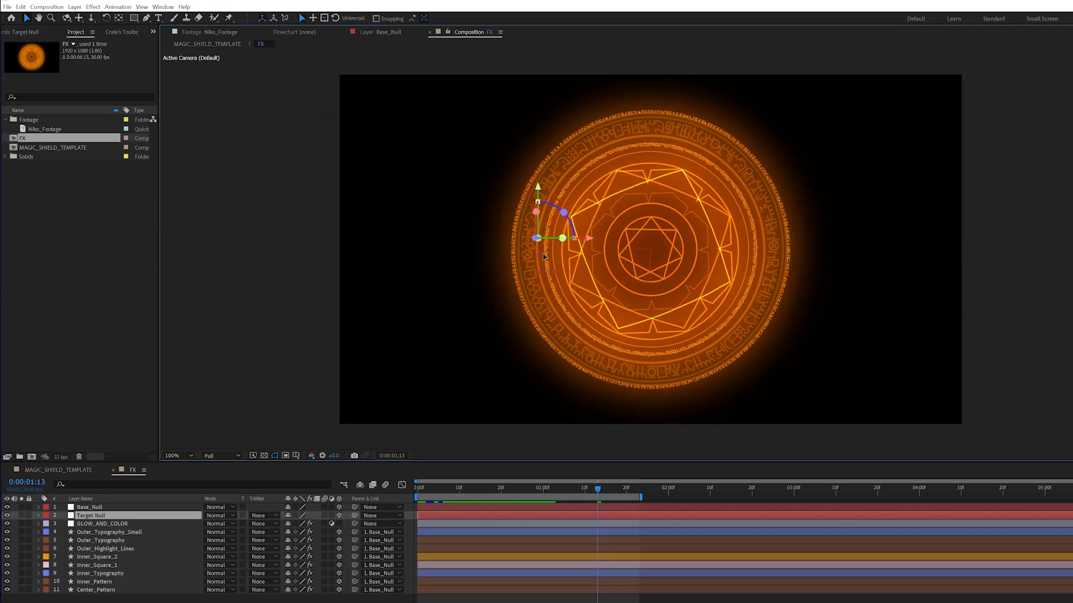
left_click_drag(544, 256, 567, 266)
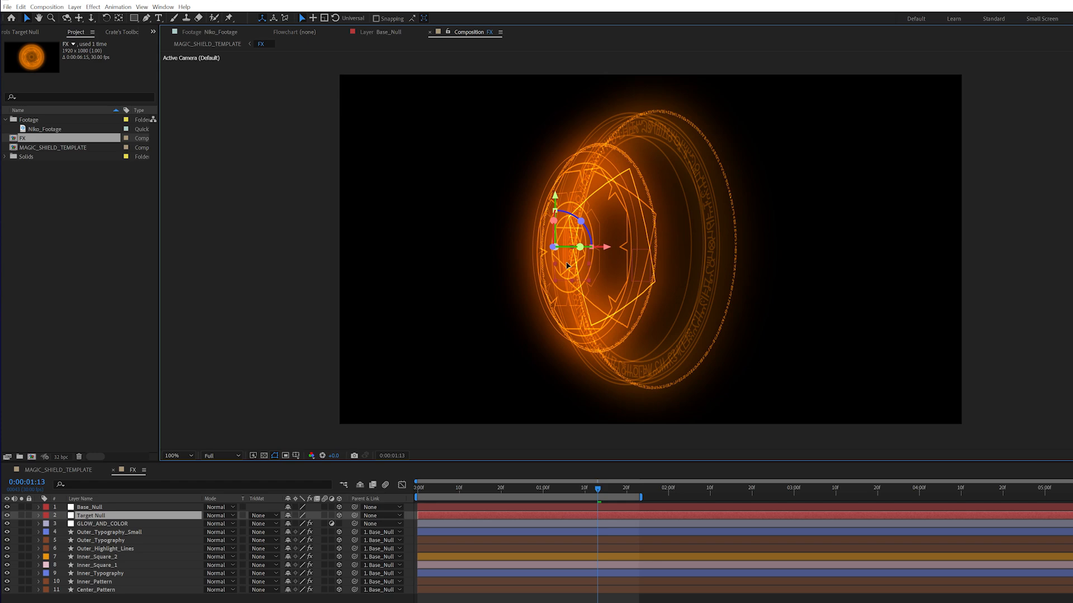
left_click(204, 45)
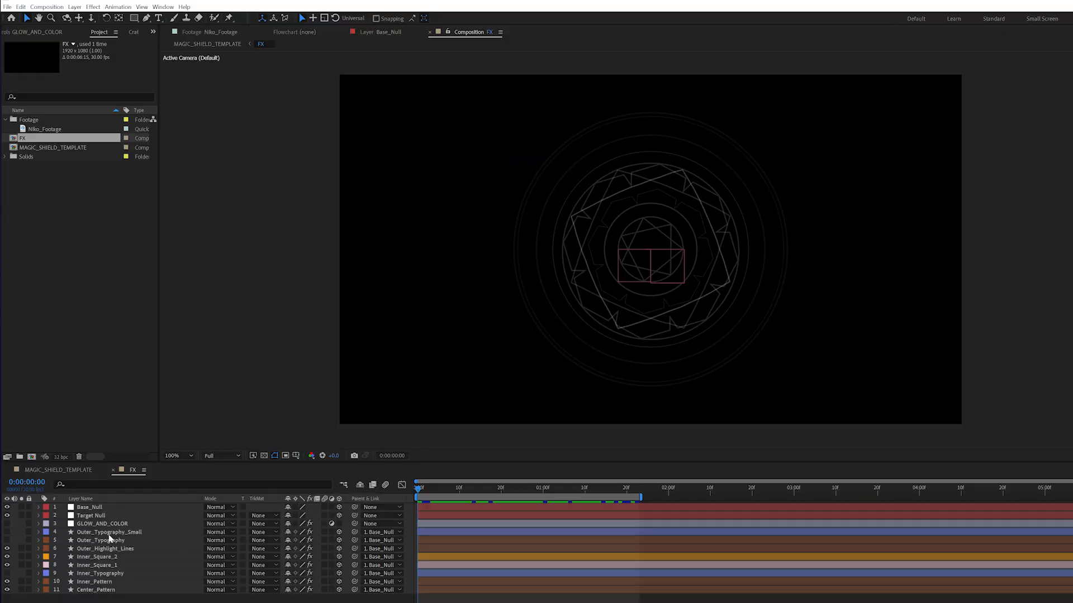
Examine the Roughen Edges and blur effects on the Outer_Typography_Small and Outer_Highlight_Lines layers
left_click(109, 534)
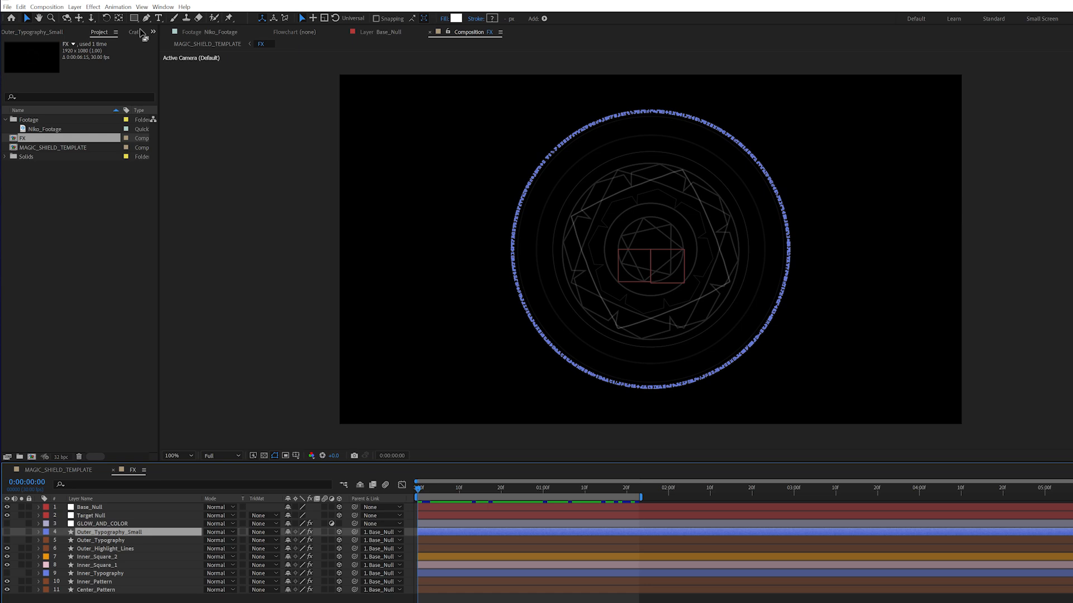
left_click(190, 43)
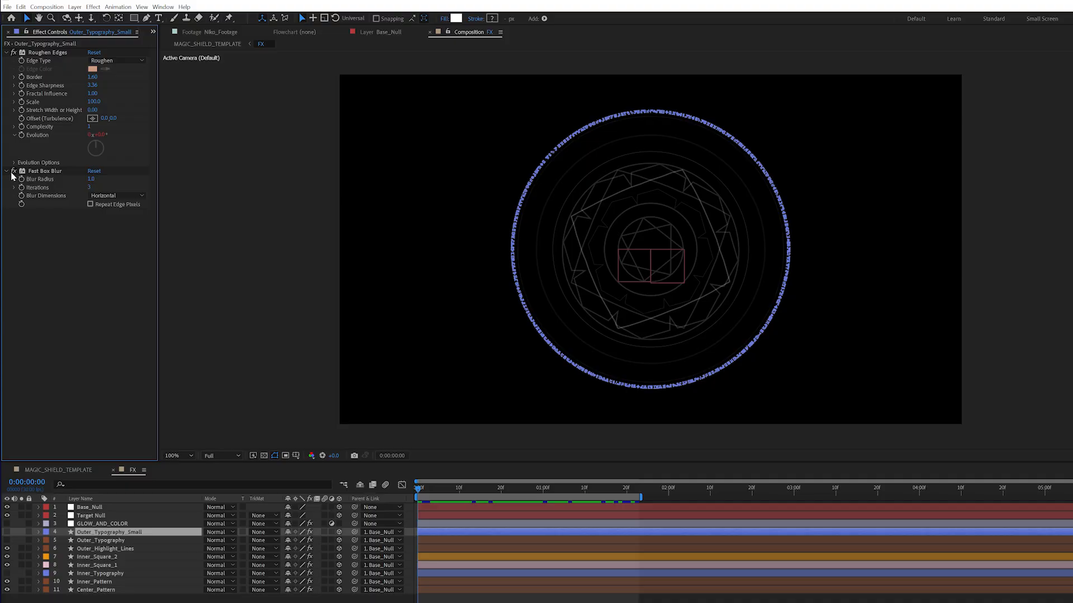
left_click(101, 551)
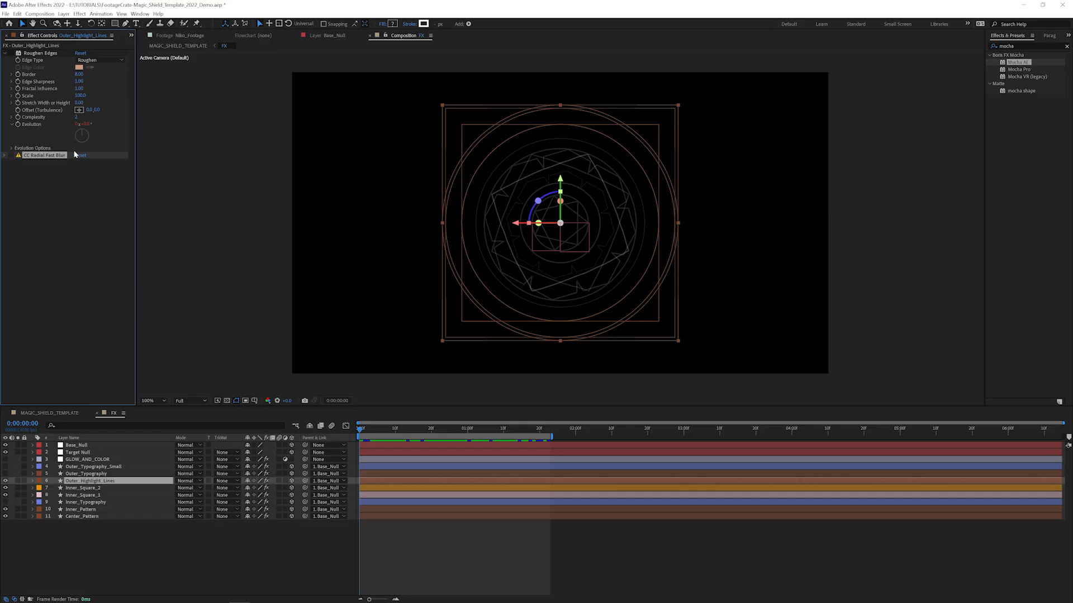
left_click(68, 188)
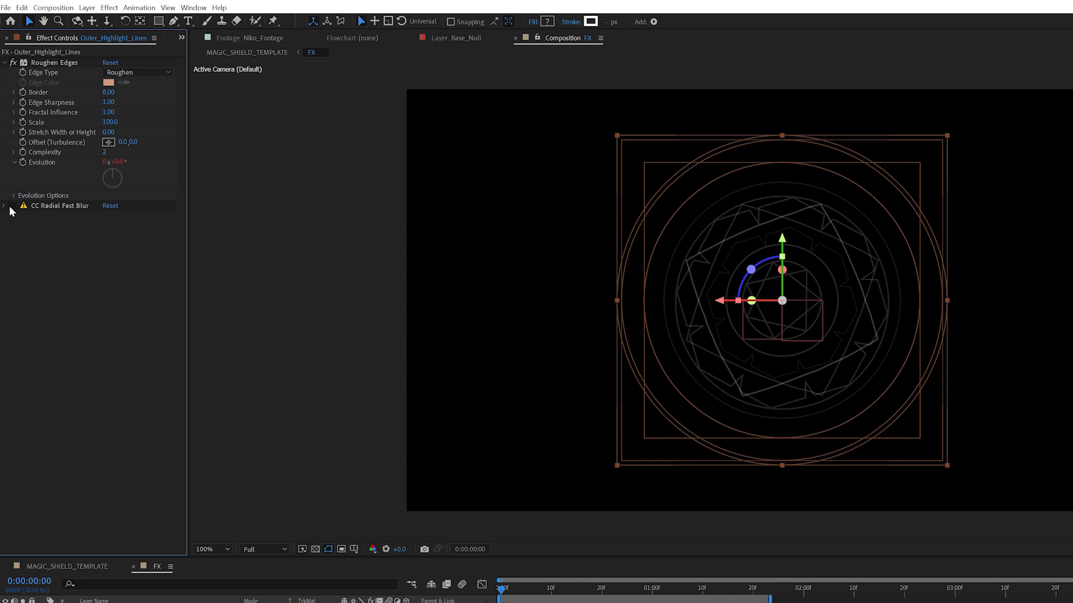
left_click(14, 62)
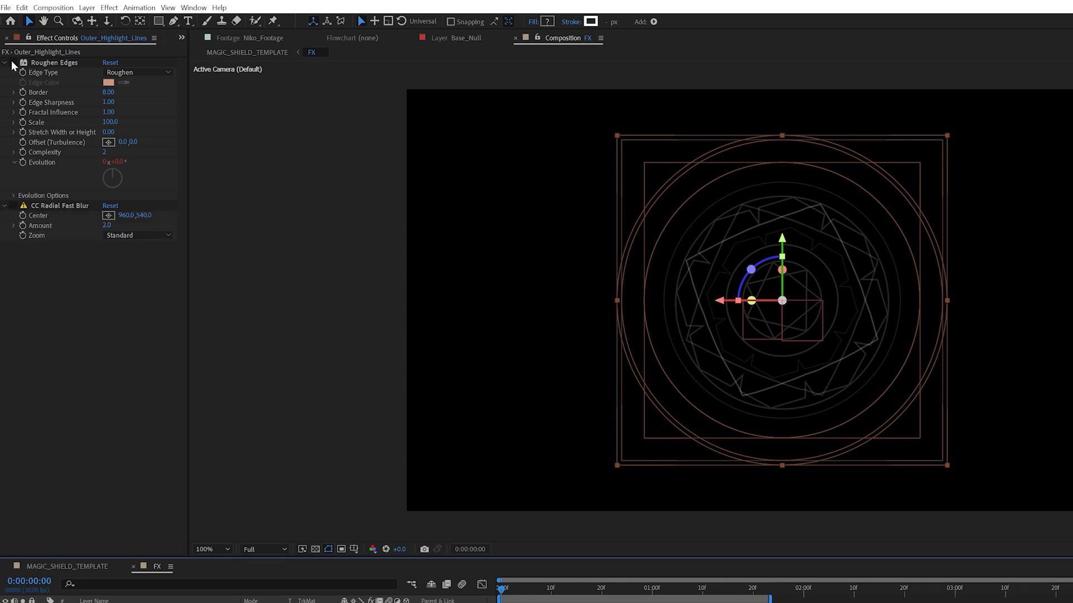
key("F2")
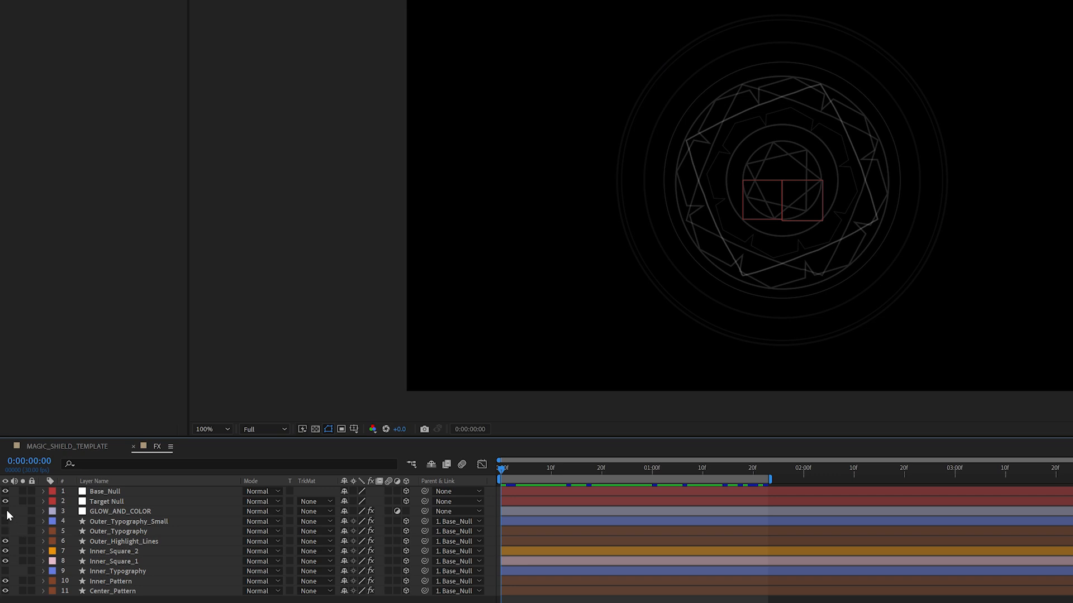
Select the Inner_Typography, Outer_Typography and Outer_Typography_Small layers to point out the hidden typography
left_click(109, 571)
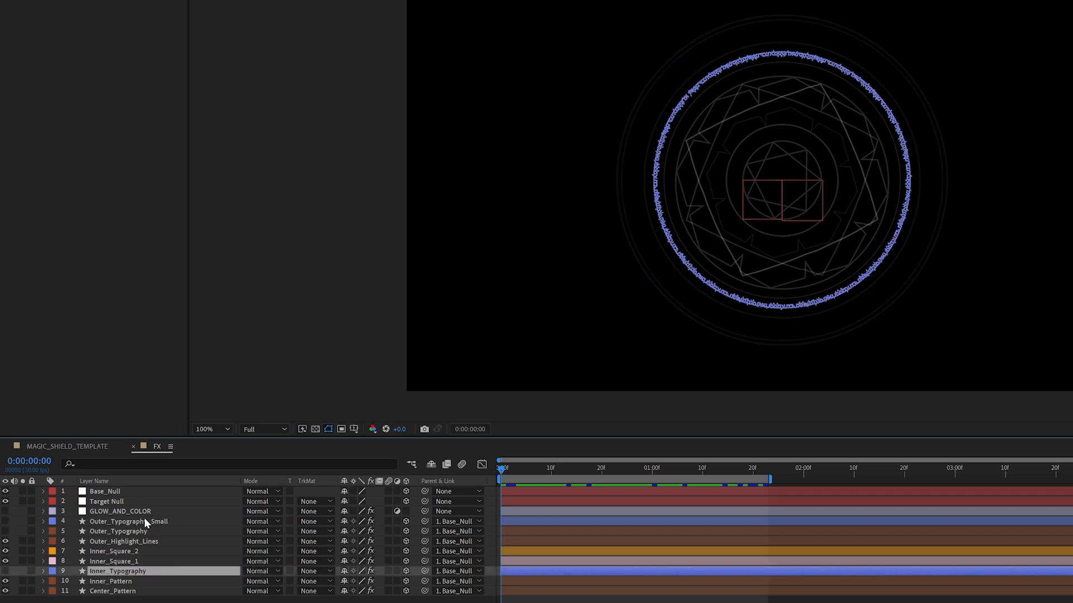
left_click(132, 531, "ctrl")
left_click(126, 523, "ctrl")
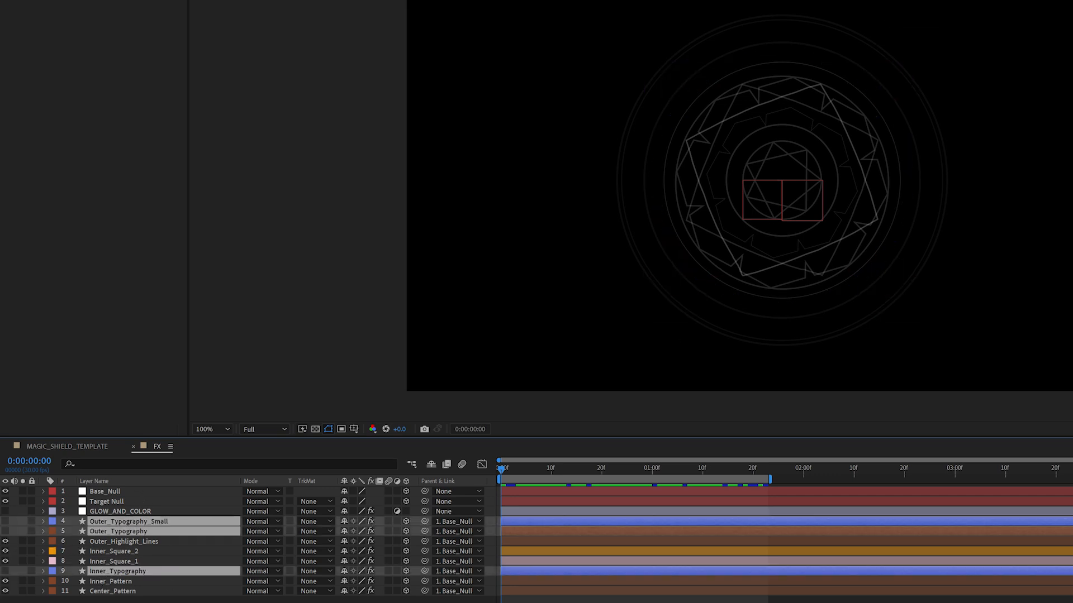
Move the Target Null sideways past the shield's center so that the shield tilts steeply toward the opposite side
left_click(108, 502)
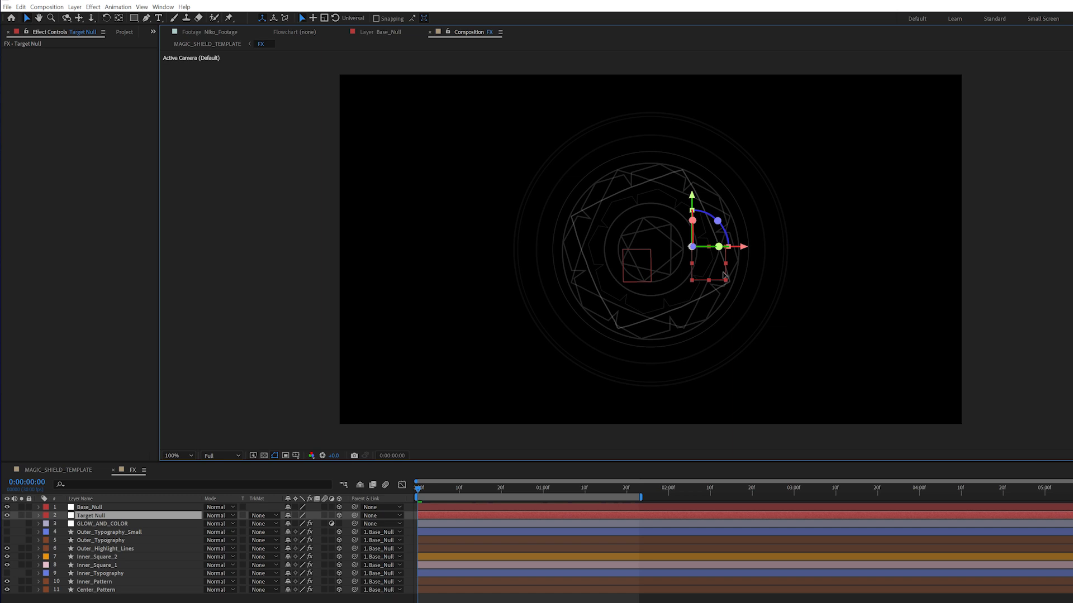
left_click_drag(724, 275, 723, 273)
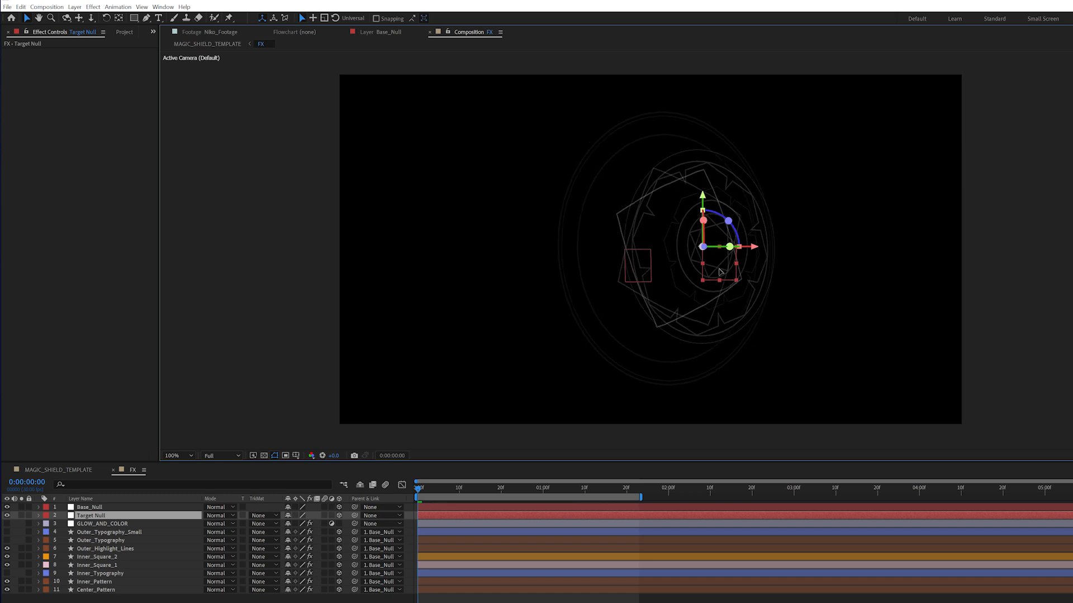
left_click_drag(577, 252, 534, 267)
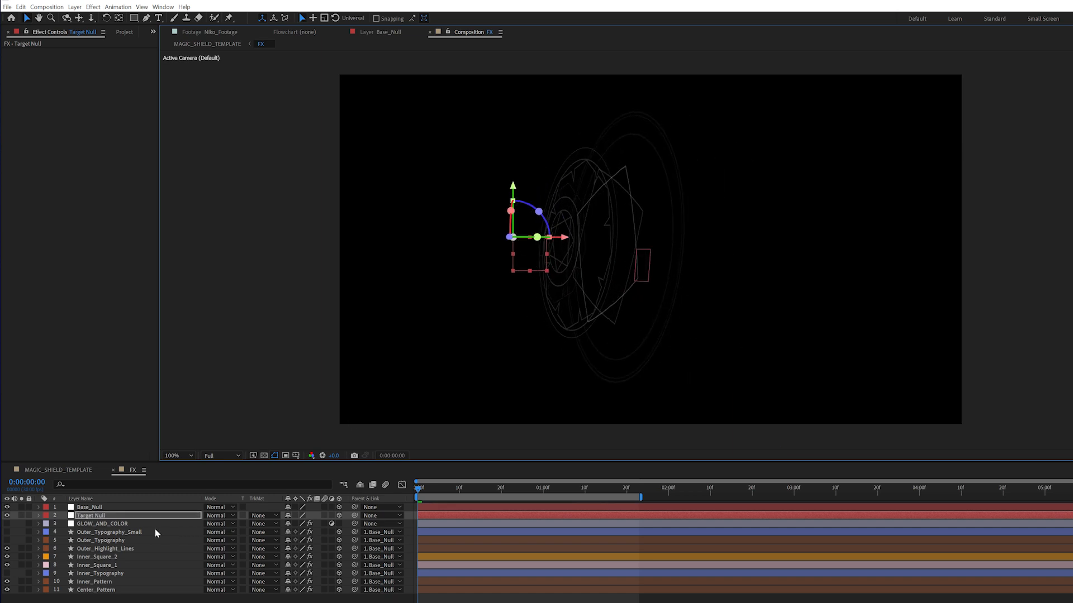
Make the Outer_Typography_Small, Outer_Typography and Inner_Typography layers visible again
left_click(115, 533)
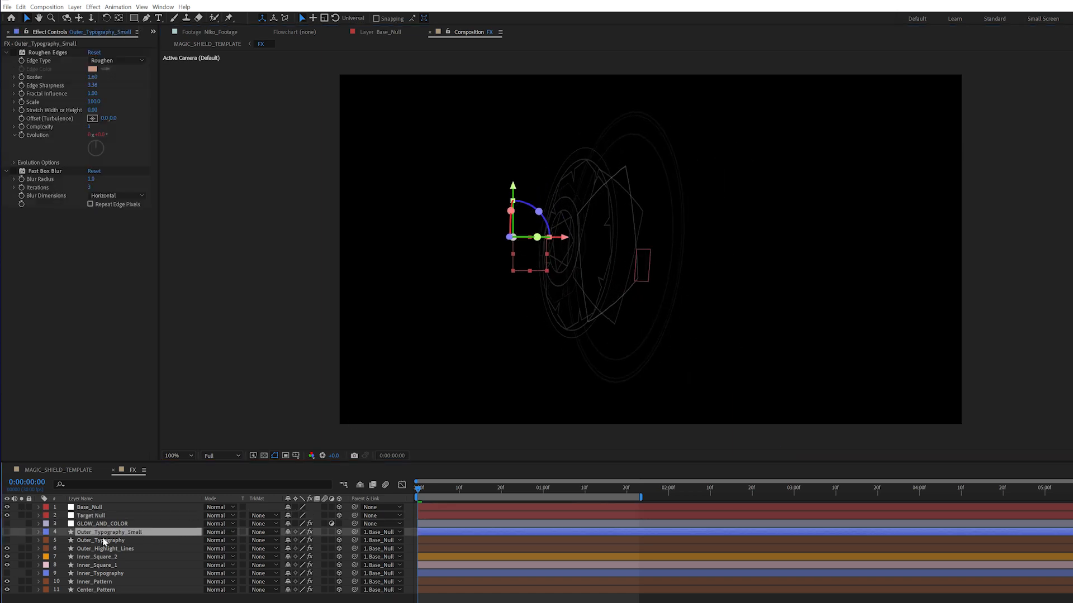
left_click(92, 574, "ctrl")
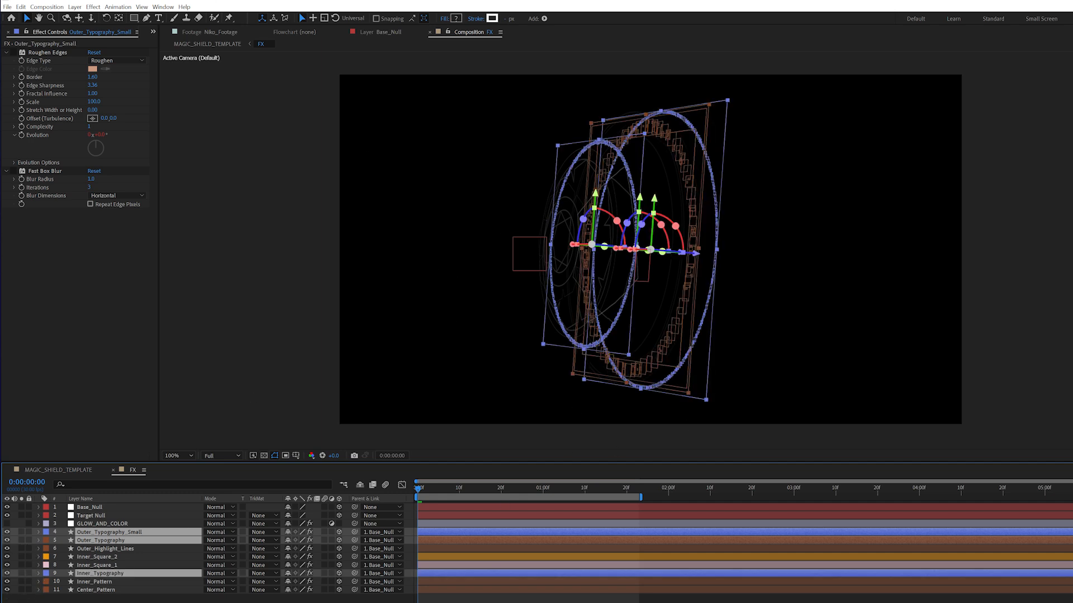
left_click(287, 368)
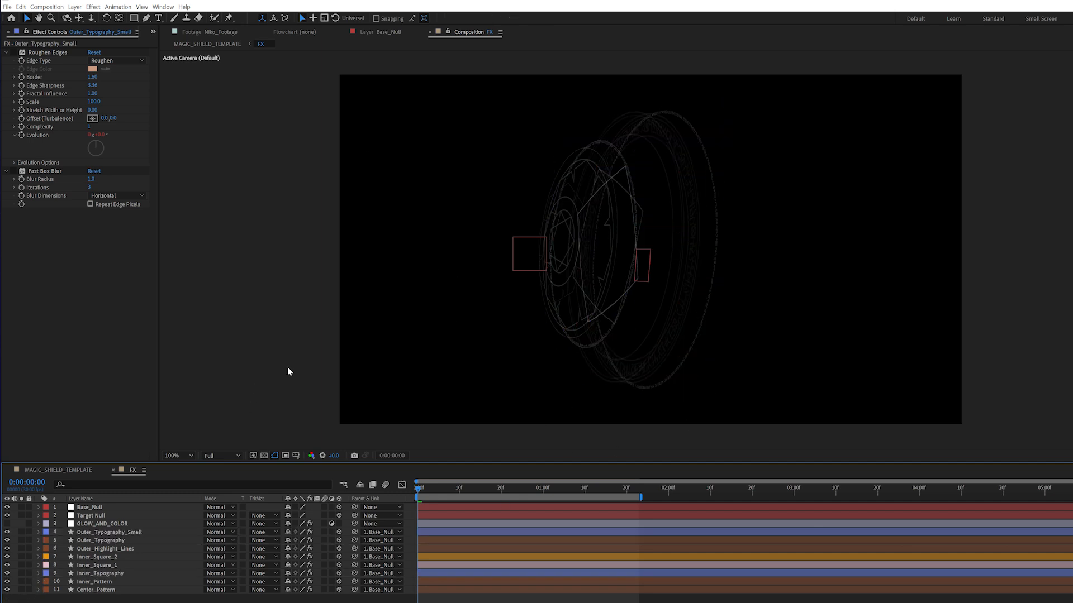
Turn the GLOW_AND_COLOR layer back on, collapse its effects and remove Crate's Heat Radiation from it
left_click(87, 523)
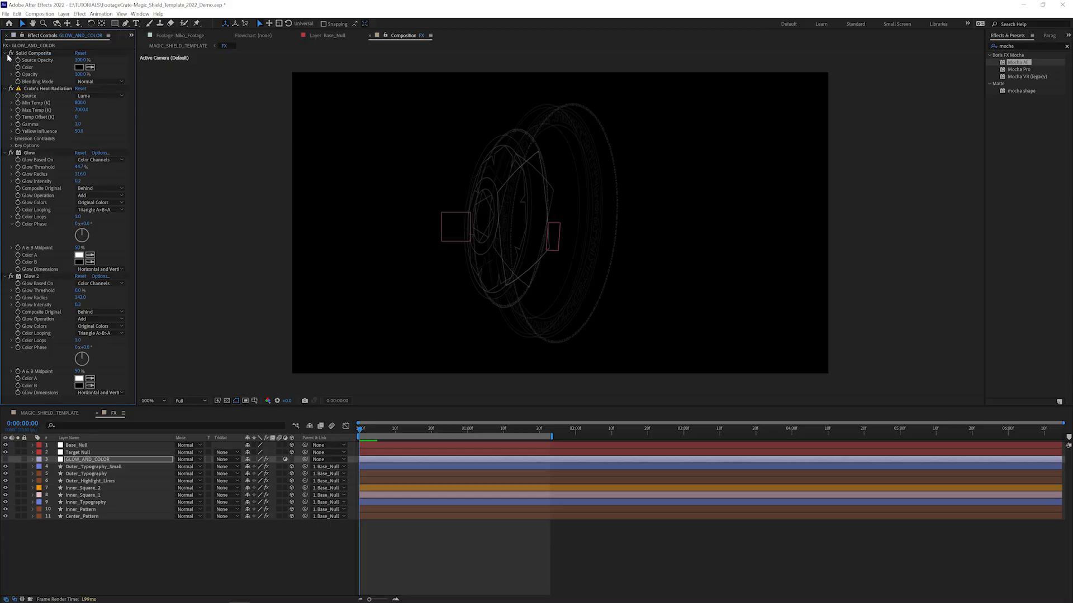
key("ctrl+a")
left_click(5, 53)
left_click(89, 461)
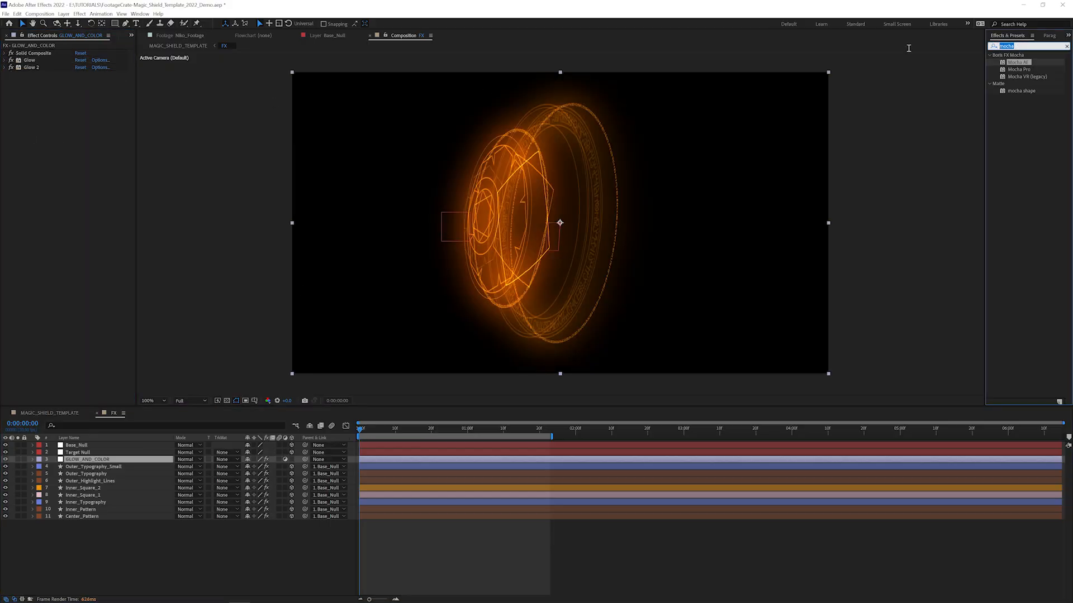
Apply Tritone with FF7200 orange midtones to GLOW_AND_COLOR, and add a Curves effect between Tritone and Glow
type("trit")
left_click(80, 75)
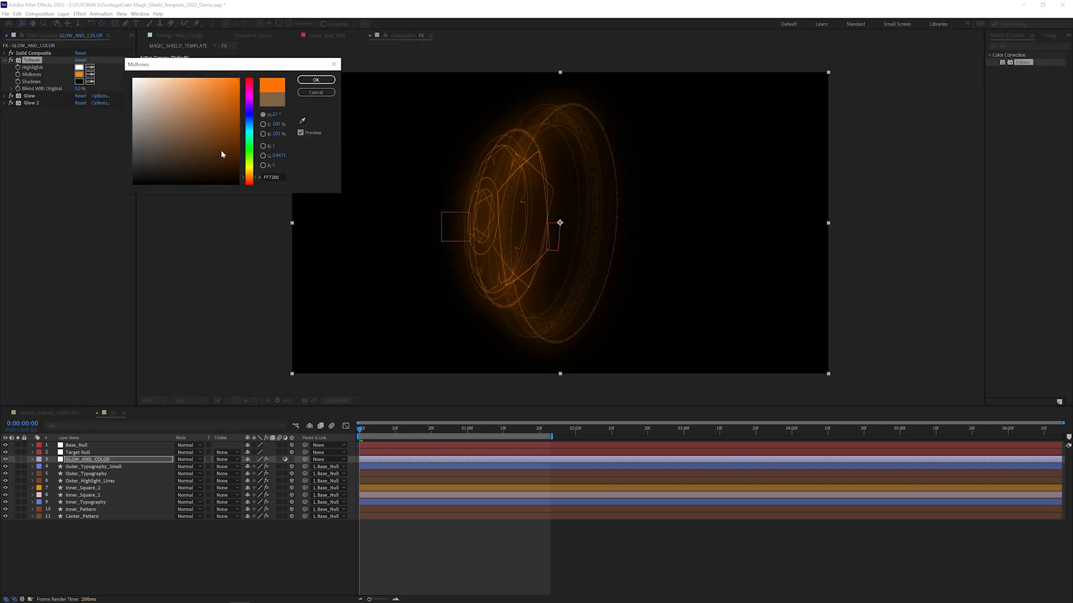
left_click(315, 80)
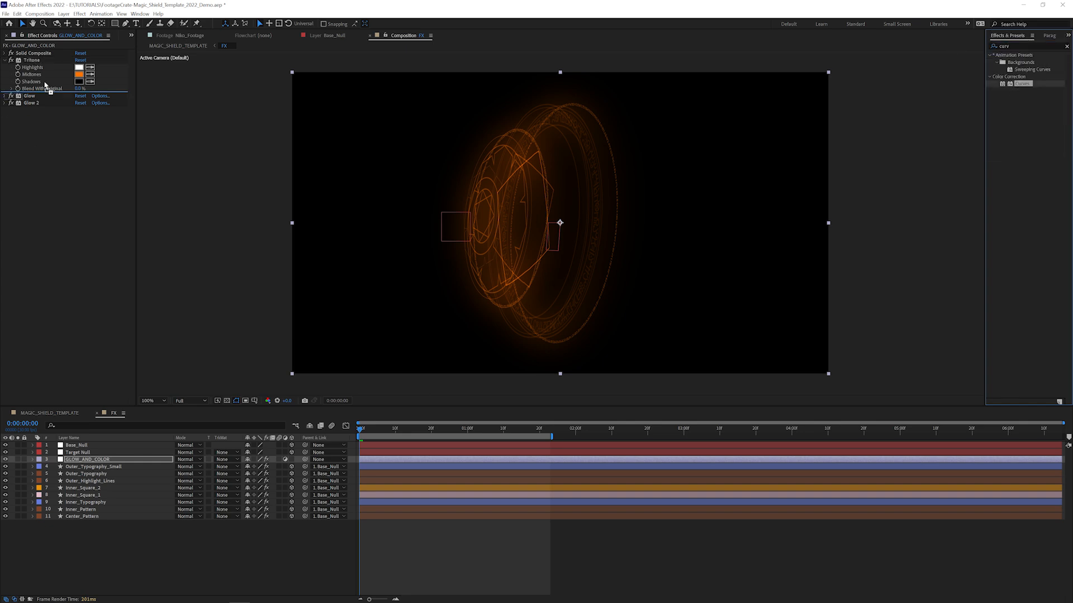
left_click_drag(45, 86, 45, 88)
left_click(91, 103)
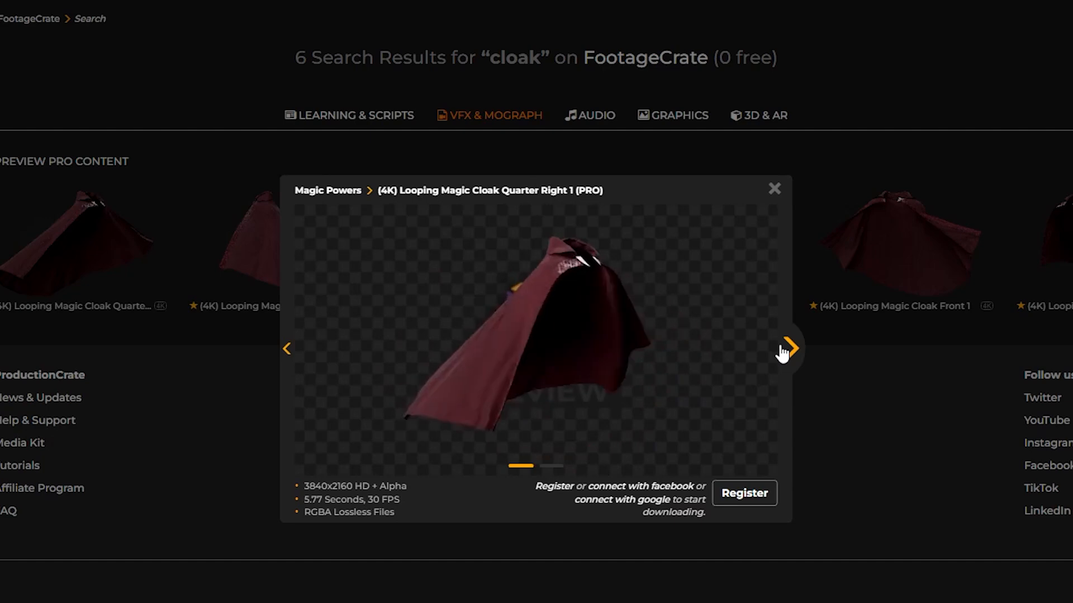
Switch to the FootageCrate website and browse the previews of the looping magic cloak clips
left_click(783, 351)
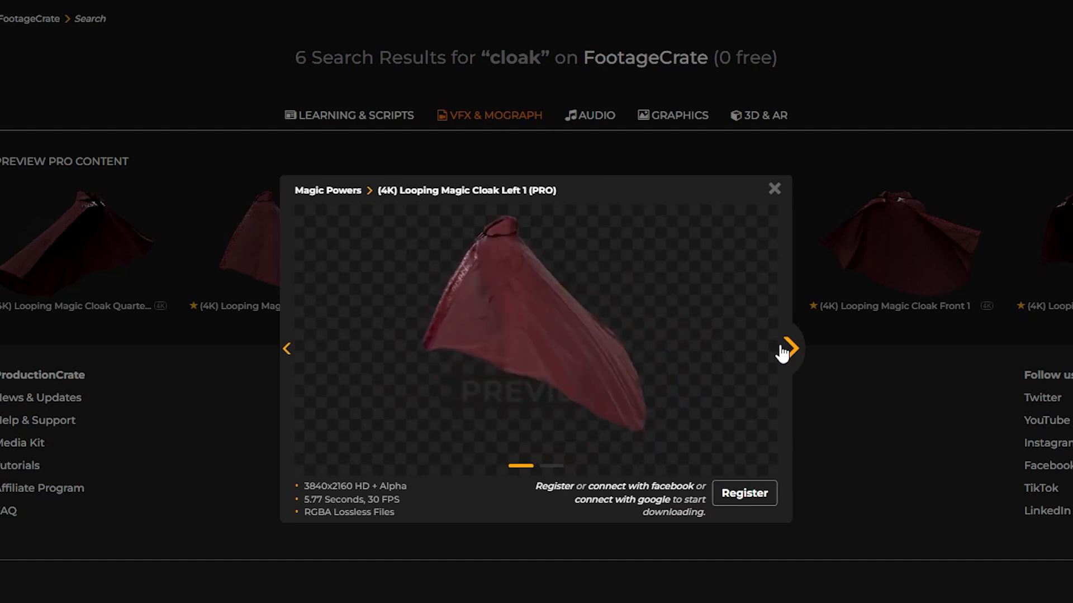
left_click(784, 351)
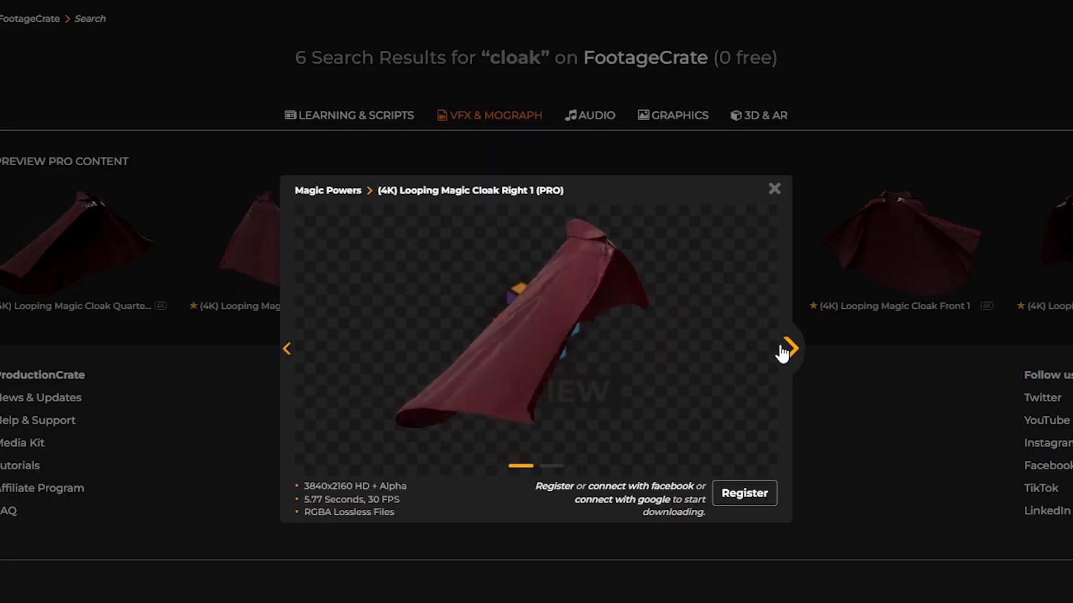
left_click(785, 350)
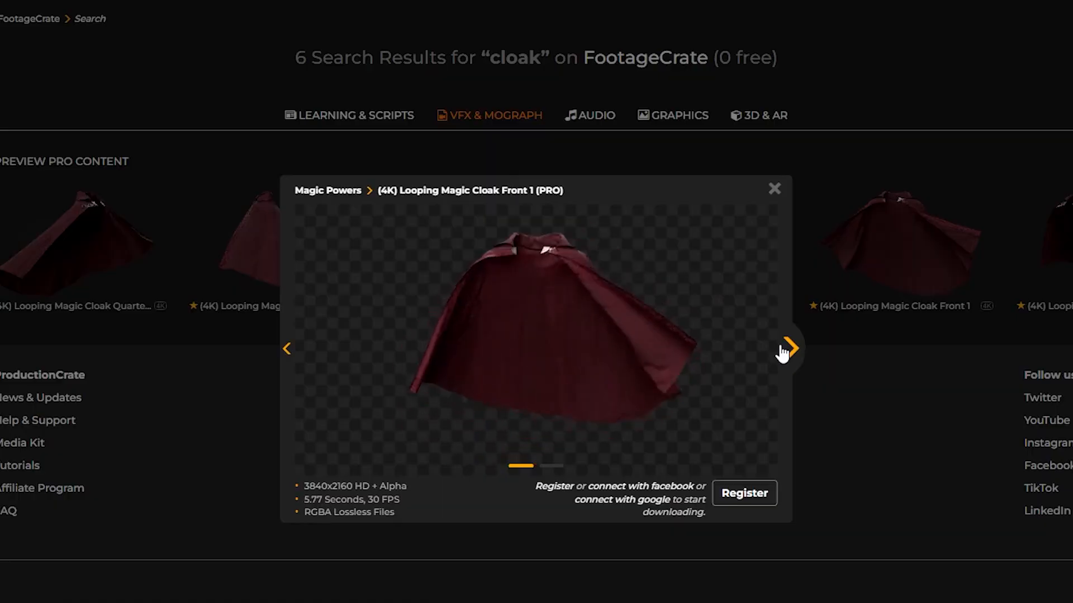
left_click(785, 350)
left_click(785, 349)
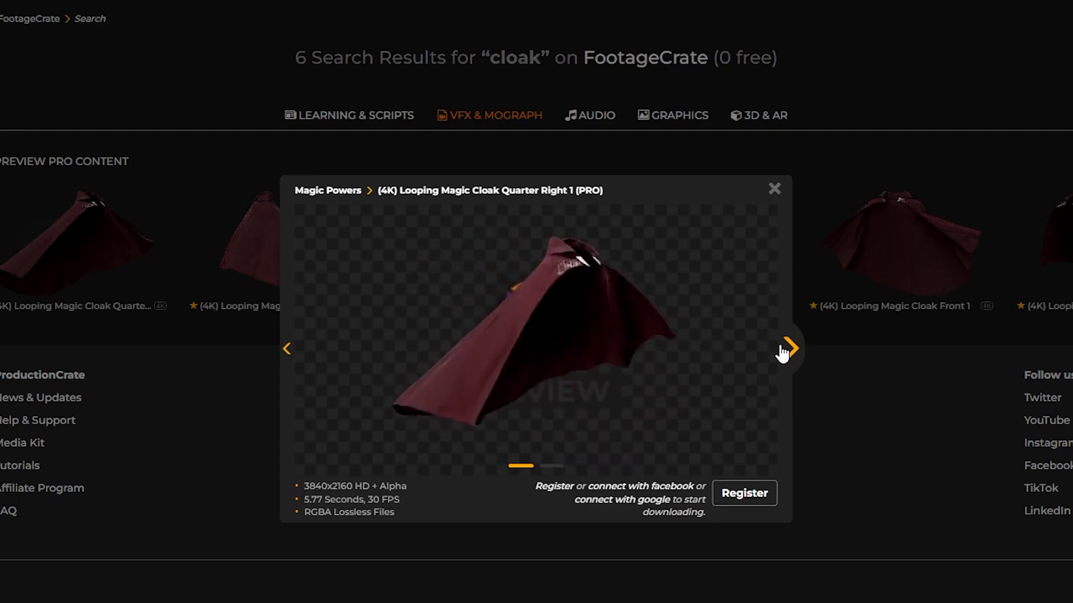